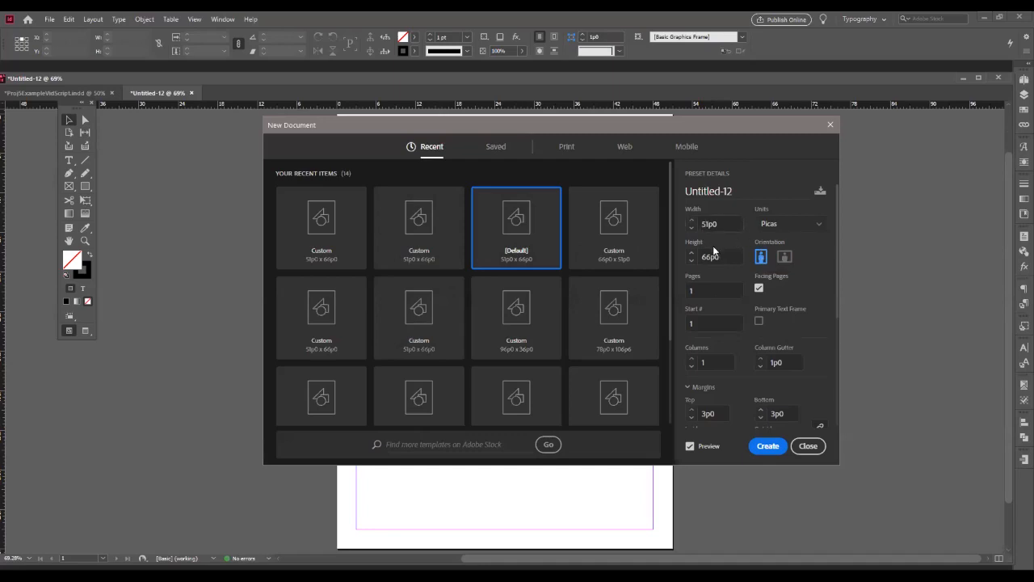
- Check the page size in inches and return the new document's units to picas
left_click(788, 224)
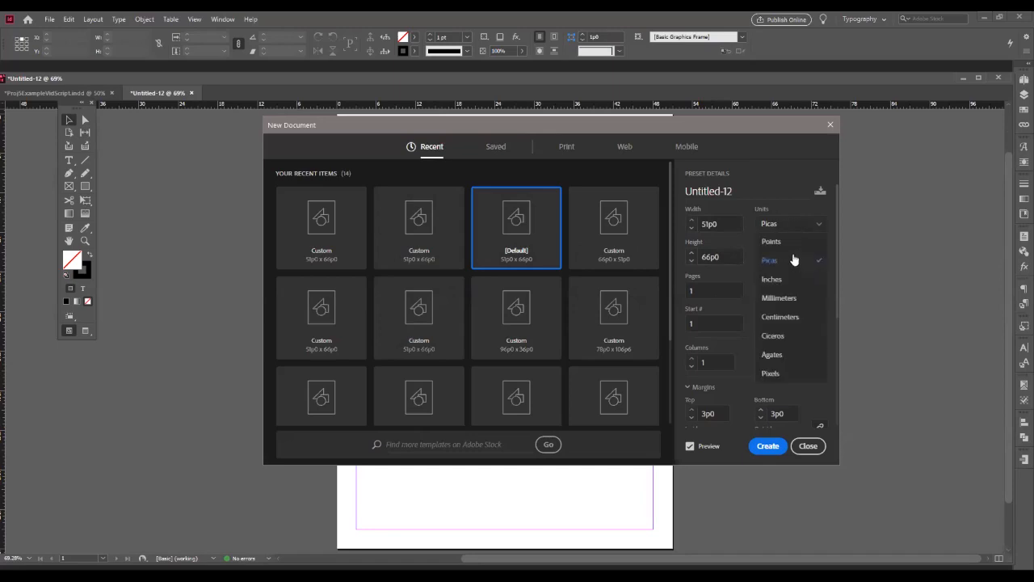
left_click(773, 279)
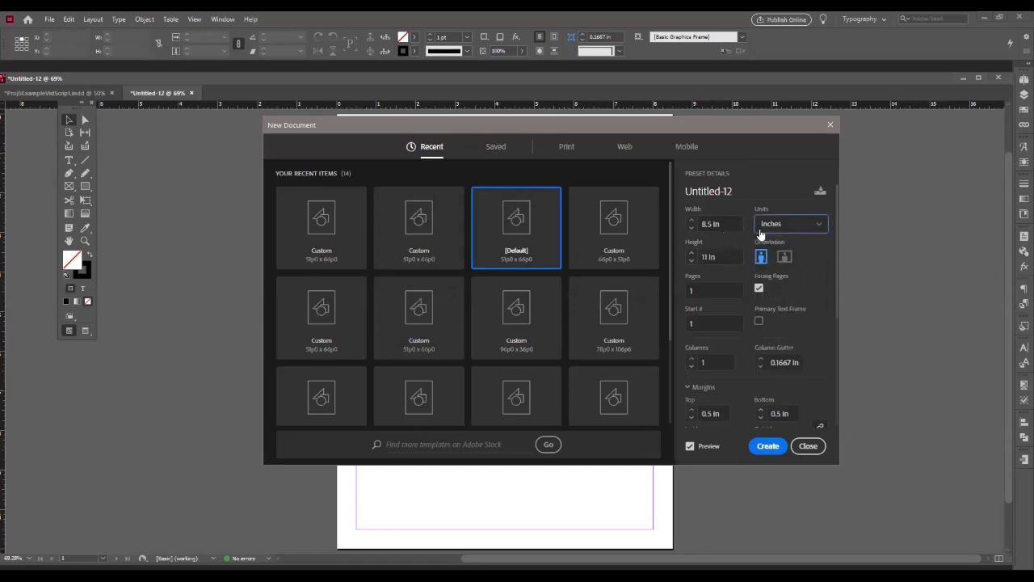
left_click(782, 229)
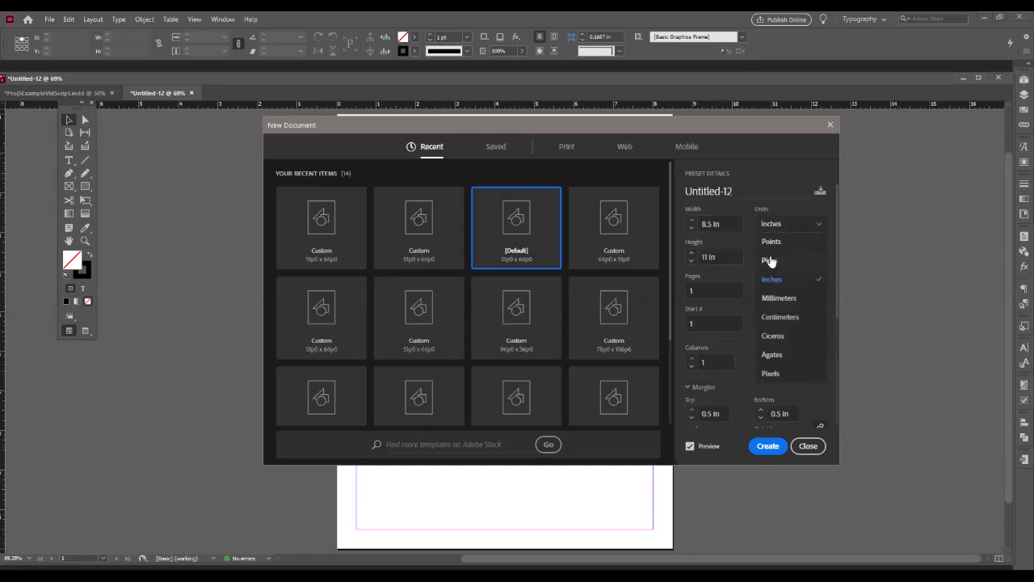
left_click(770, 261)
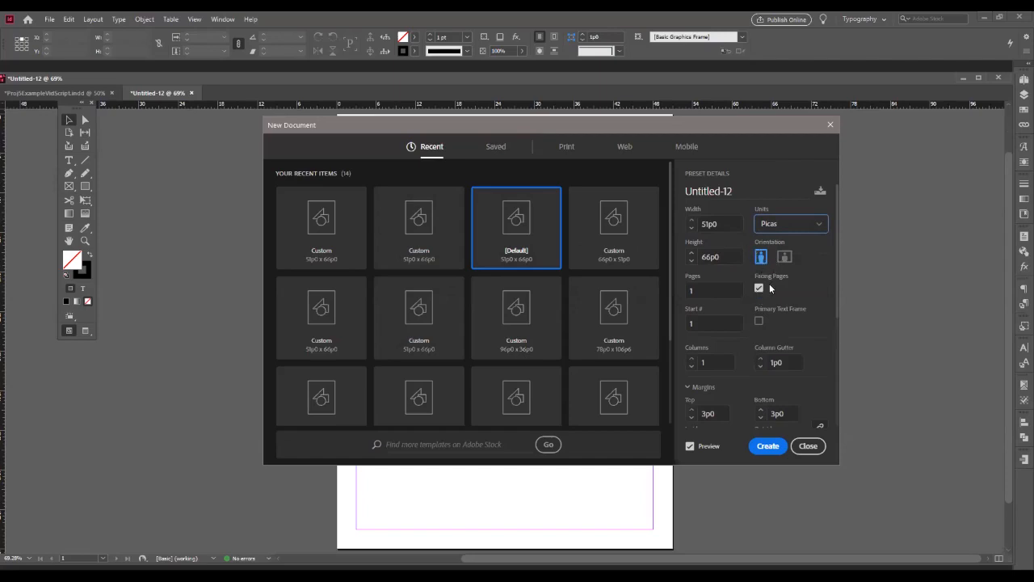
- Create the new document with 3 pages and margins of 4p6 on all four sides
key("Tab")
type("3")
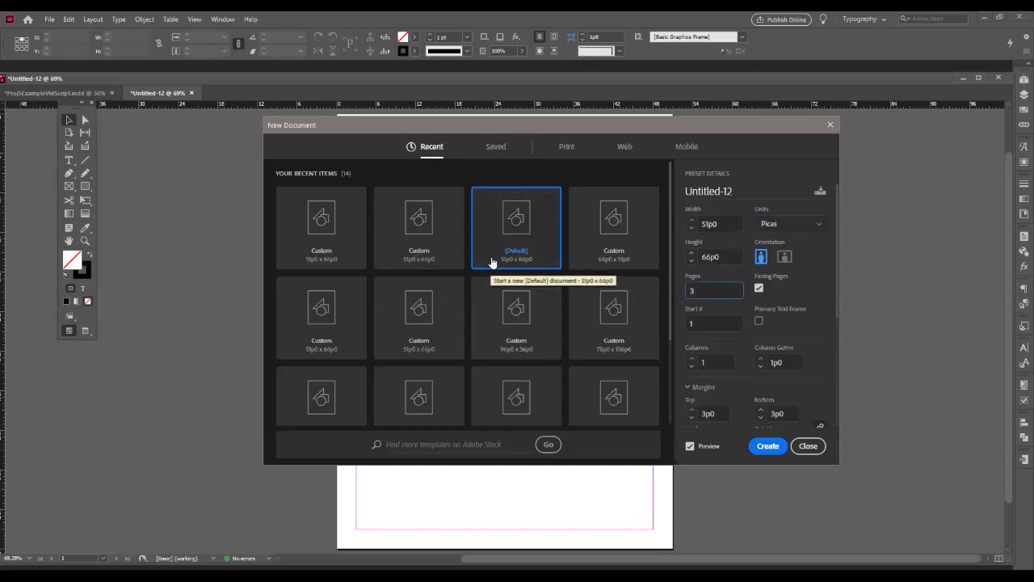
scroll(743, 365, "down", 5)
left_click(724, 233)
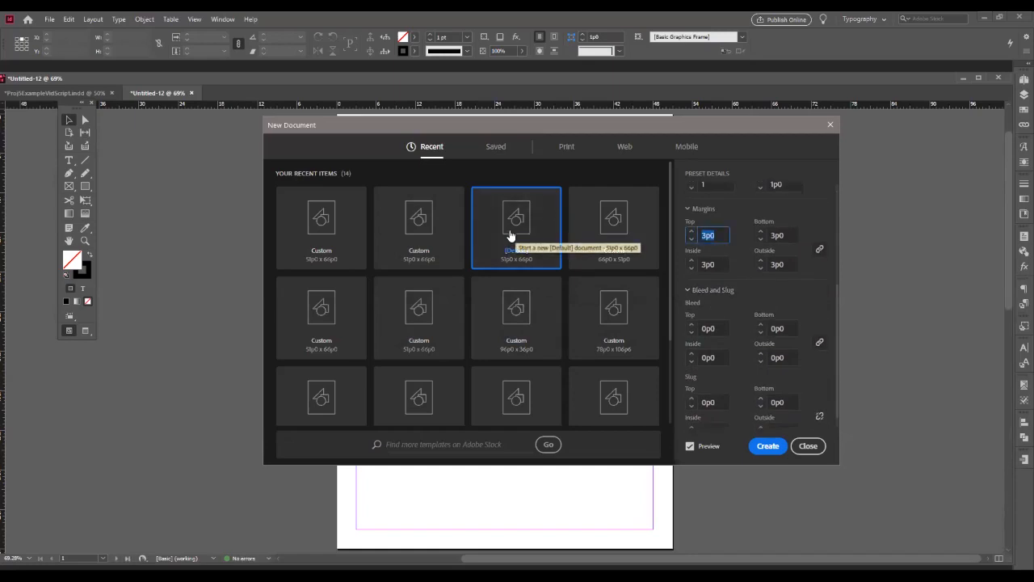
type("4.5")
key("Tab")
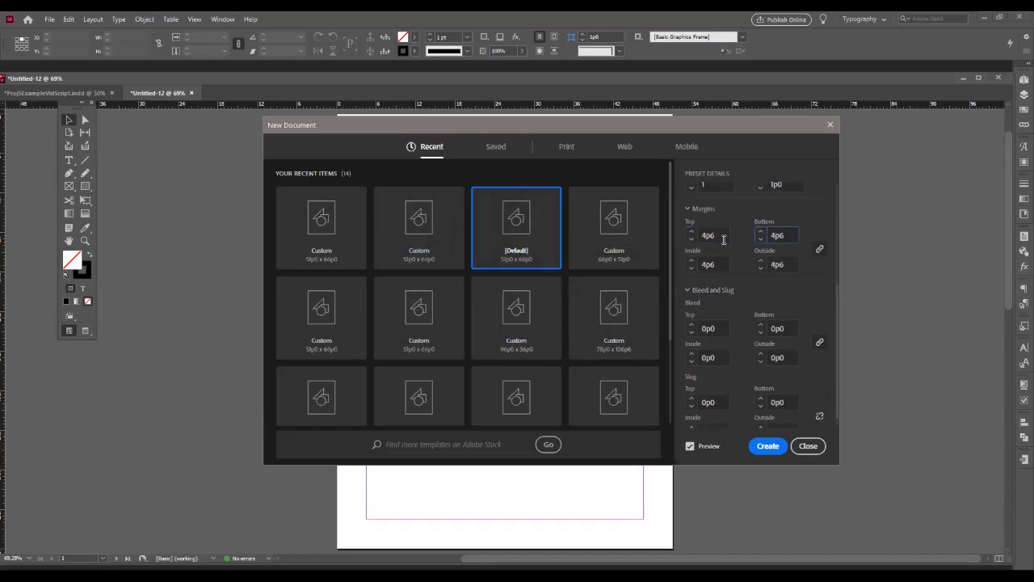
left_click(779, 300)
scroll(730, 368, "down", 1)
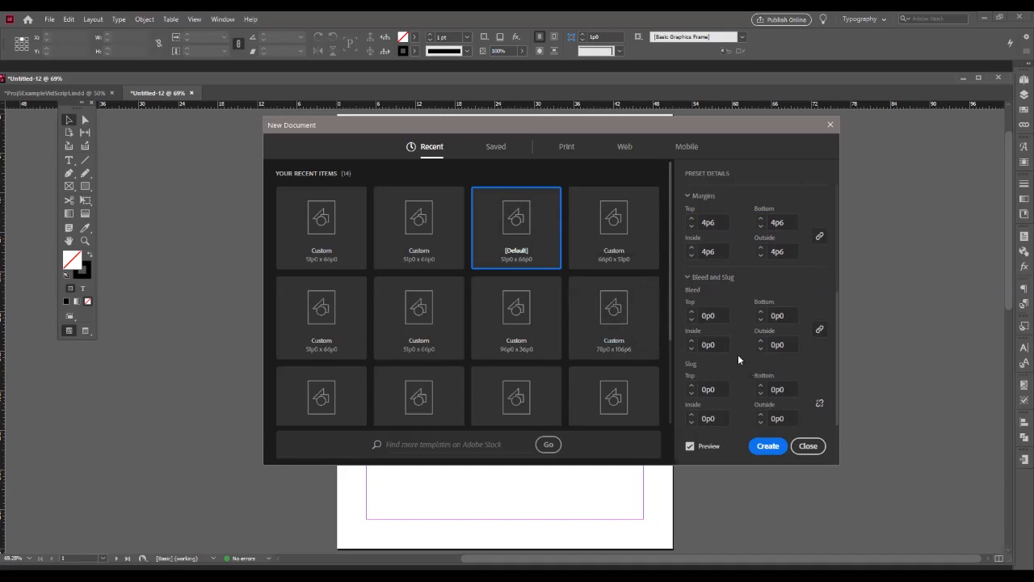
left_click(768, 446)
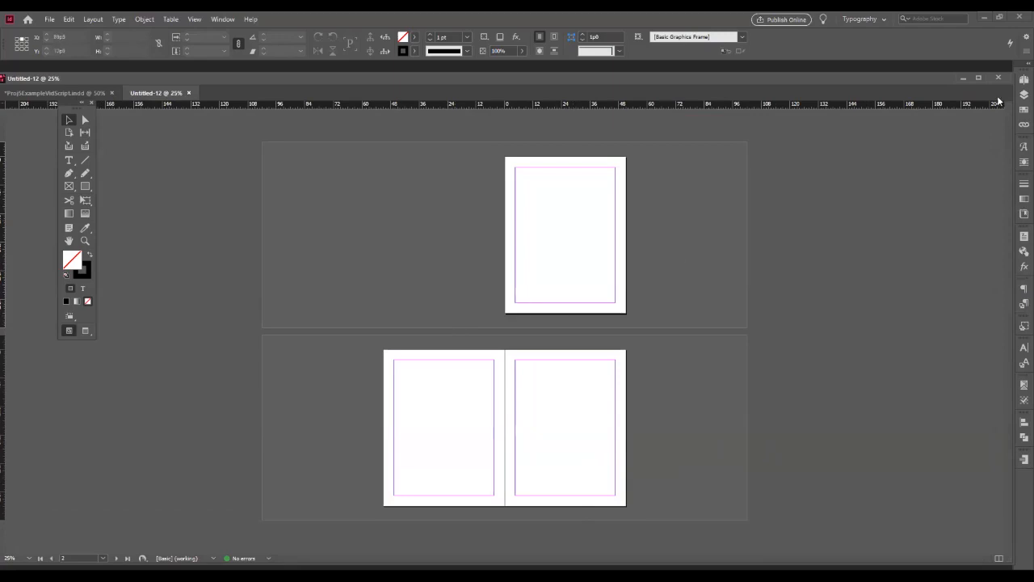
- Maximize the document window and display the page overview, examining the A-Master spread and pages 1 to 3
left_click(979, 76)
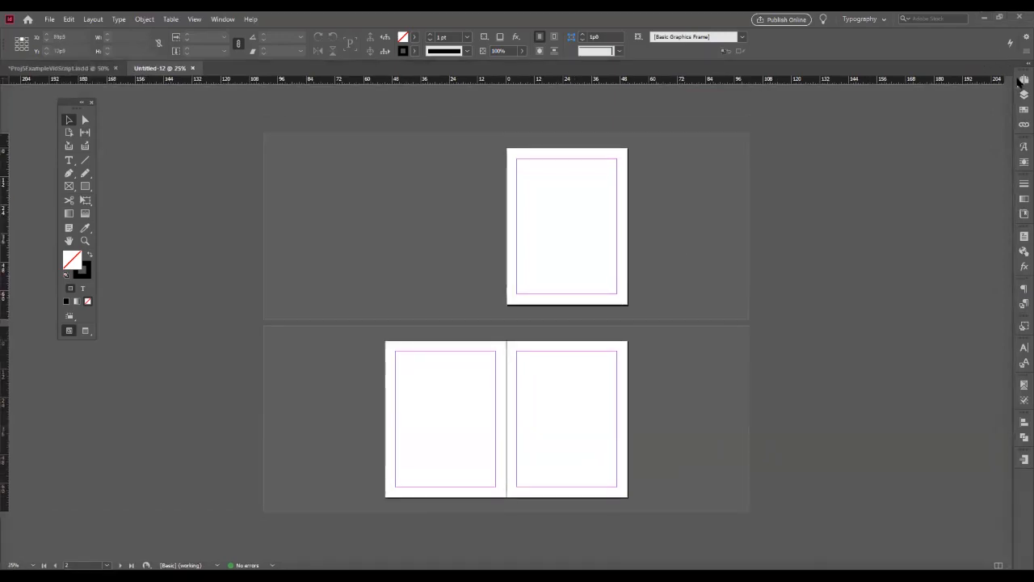
left_click(1024, 79)
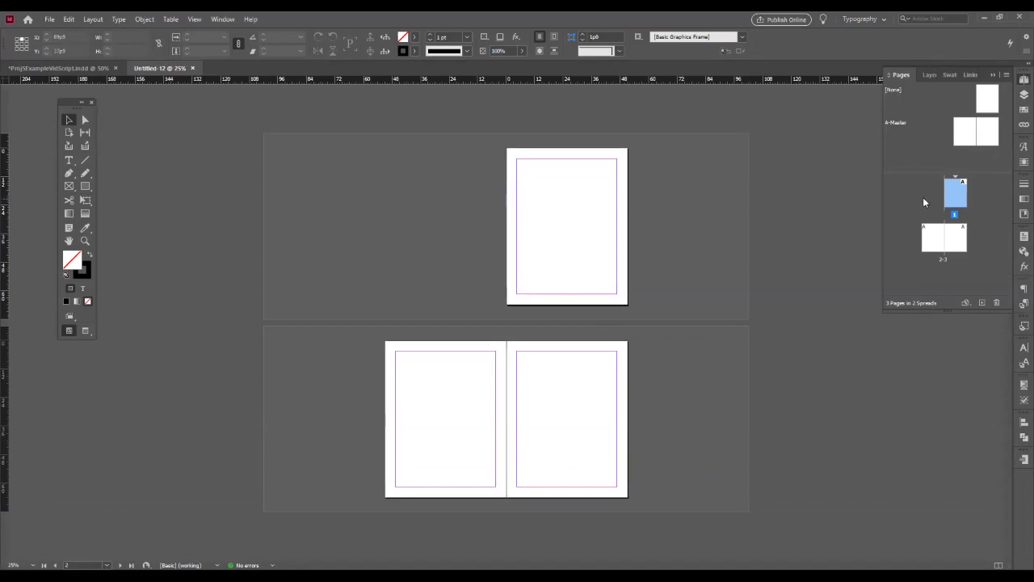
left_click(931, 237)
left_click(930, 237)
left_click(963, 237)
left_click(959, 191)
left_click(960, 136)
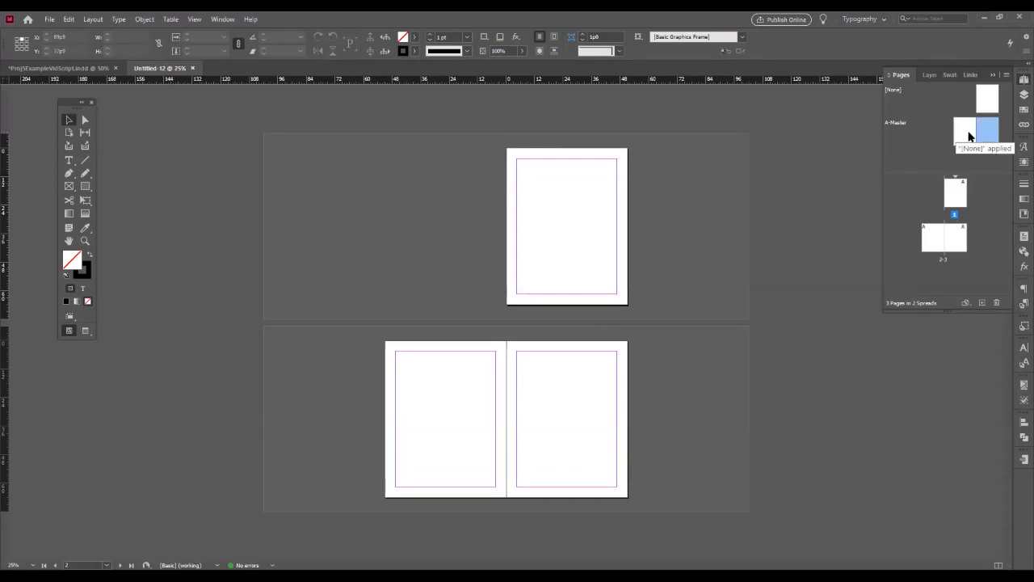
left_click(918, 197)
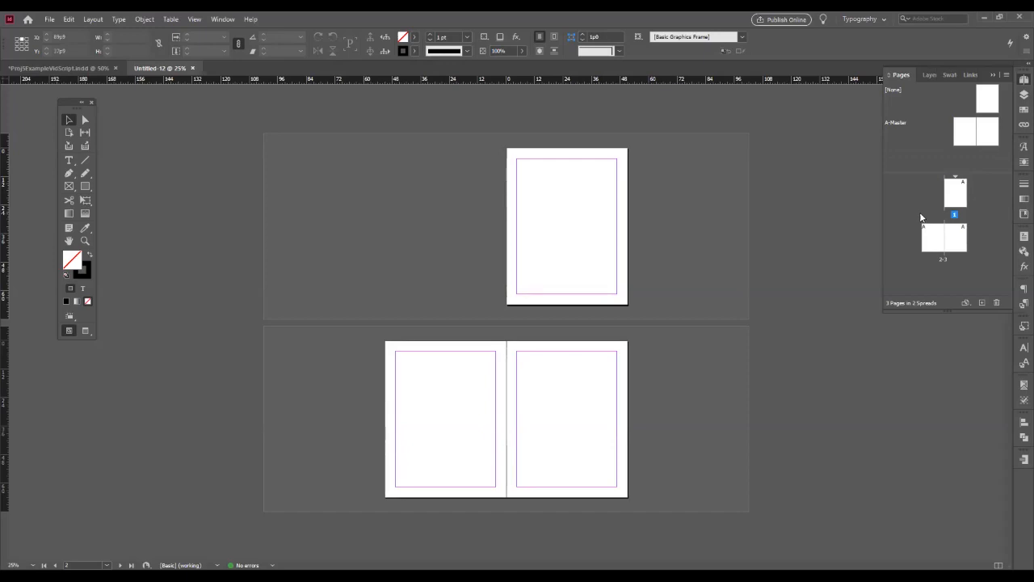
left_click(943, 241)
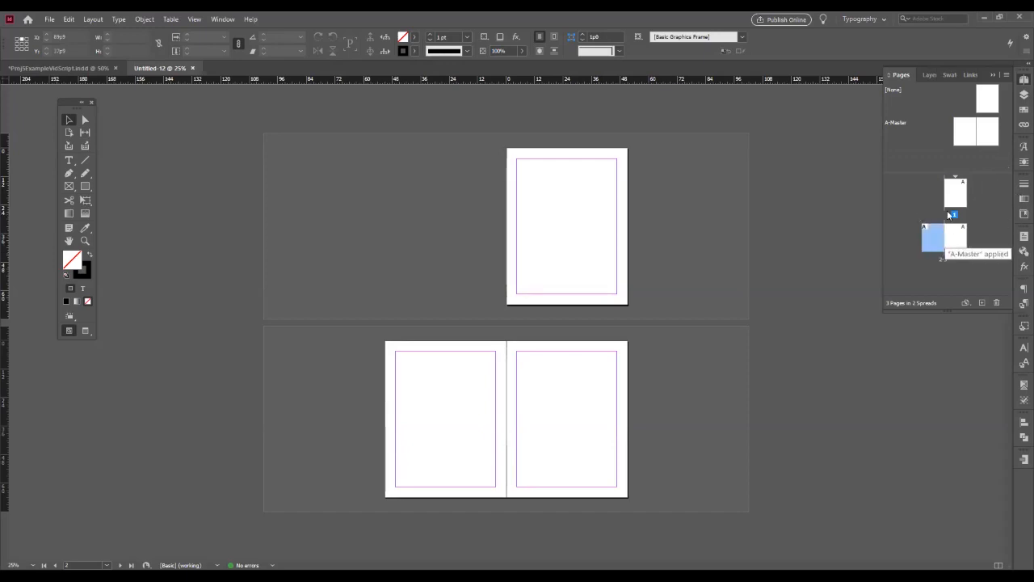
- Try moving page 1 into the 2-3 spread, and add a fourth page based on A-Master
left_click(954, 194)
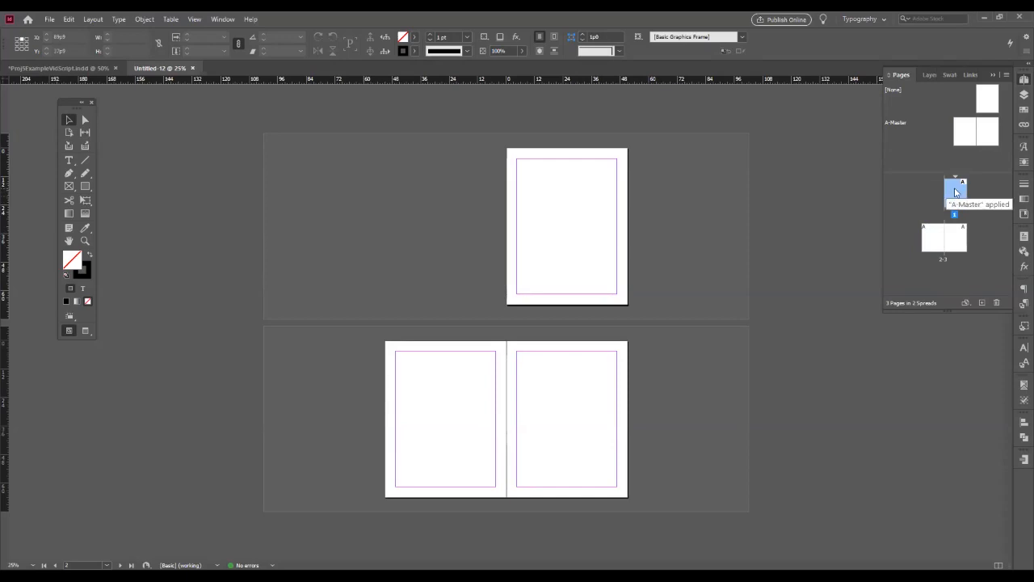
left_click_drag(954, 192, 962, 239)
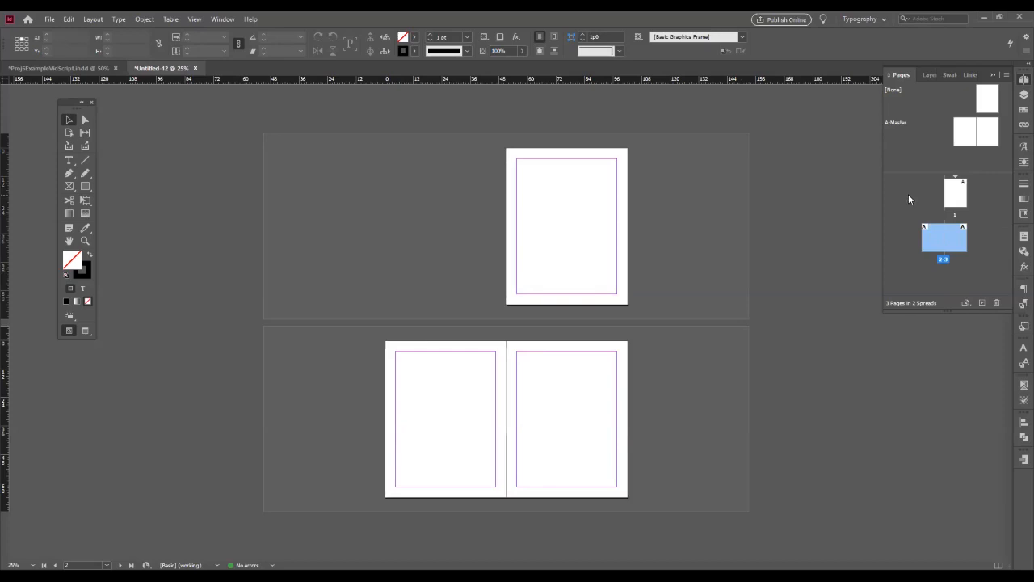
left_click_drag(977, 141, 970, 241)
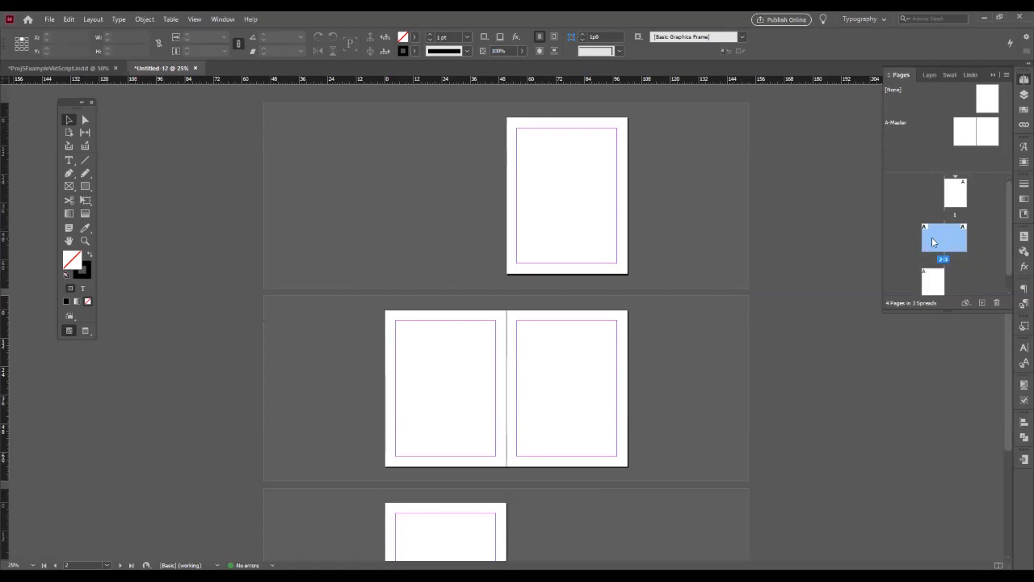
- Disallow shuffling for the selected 2-3 spread and delete page 1 so the document starts with that spread
left_click(1007, 76)
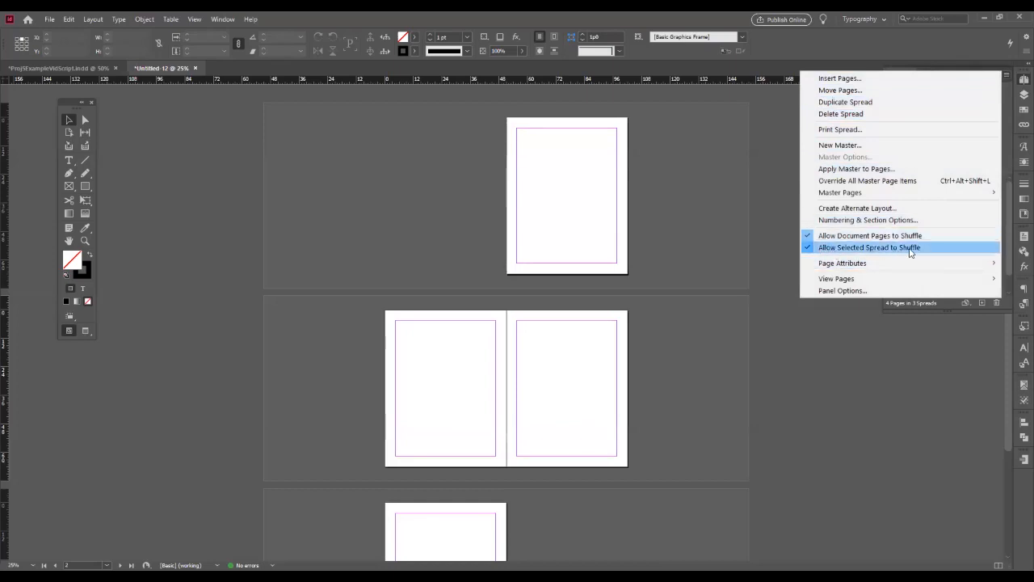
left_click(808, 248)
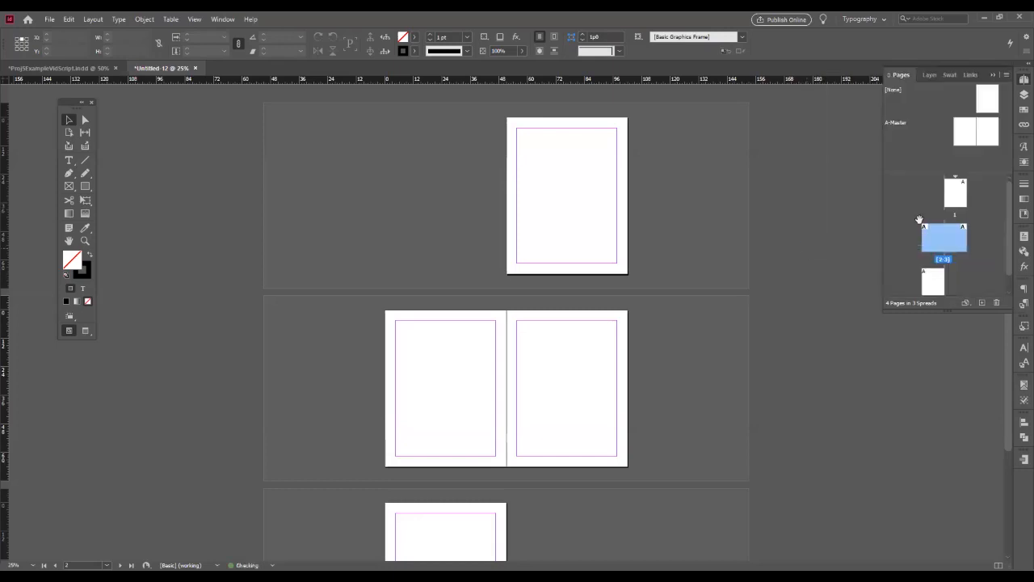
left_click(1006, 75)
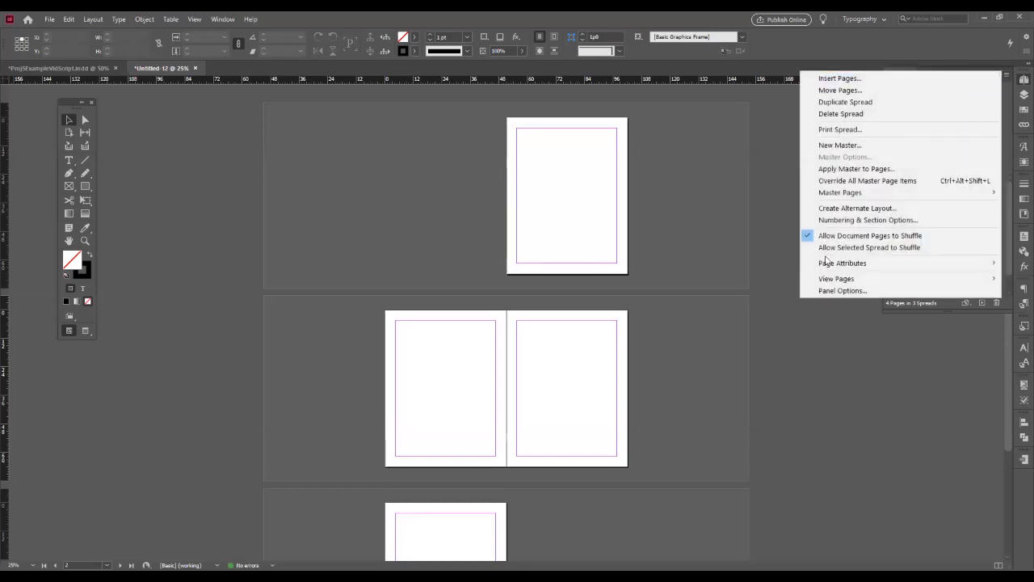
left_click(882, 44)
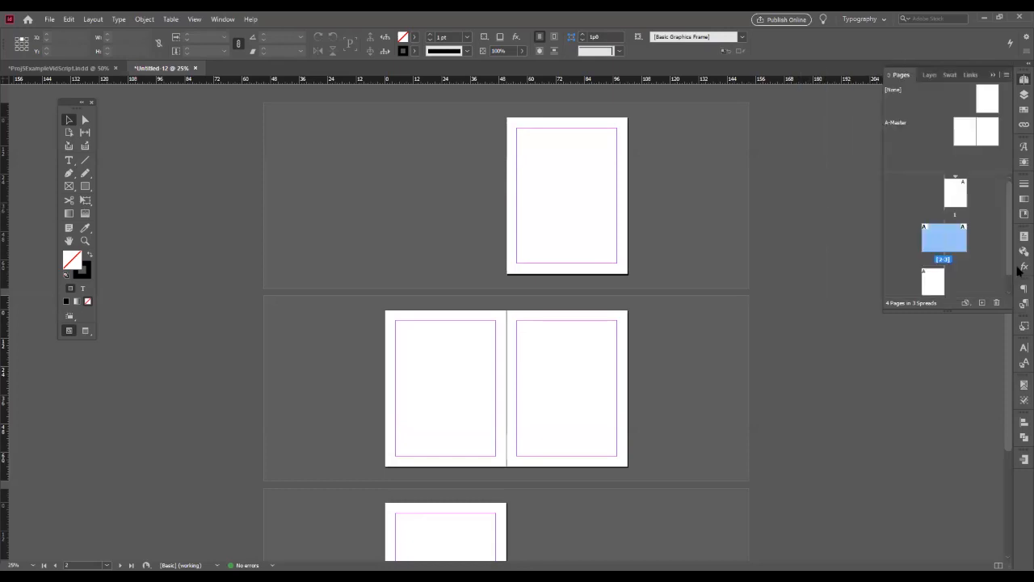
left_click(963, 193)
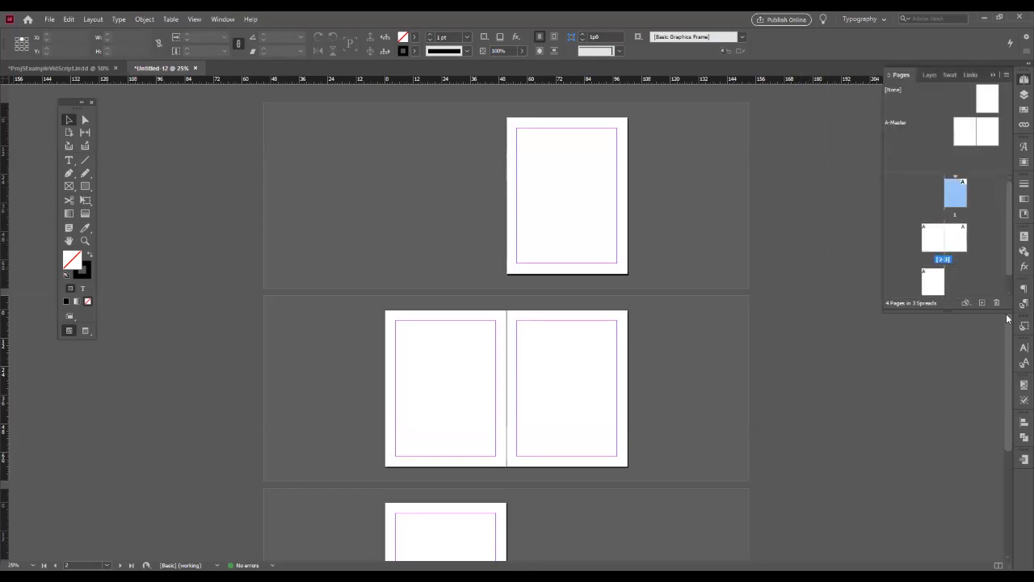
left_click(996, 303)
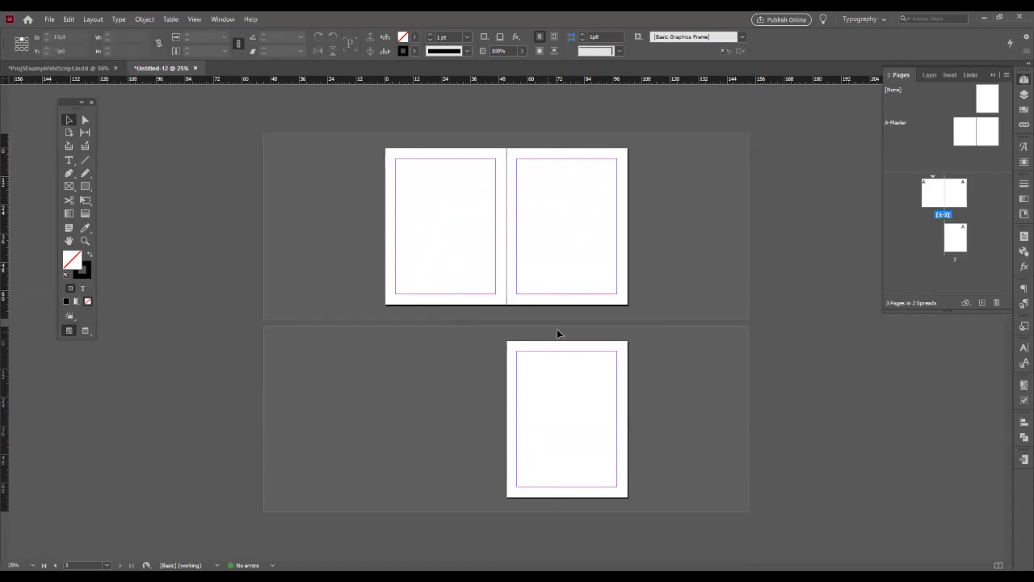
- Set the top margin of both A-Master pages to 3p6
double_click(963, 135)
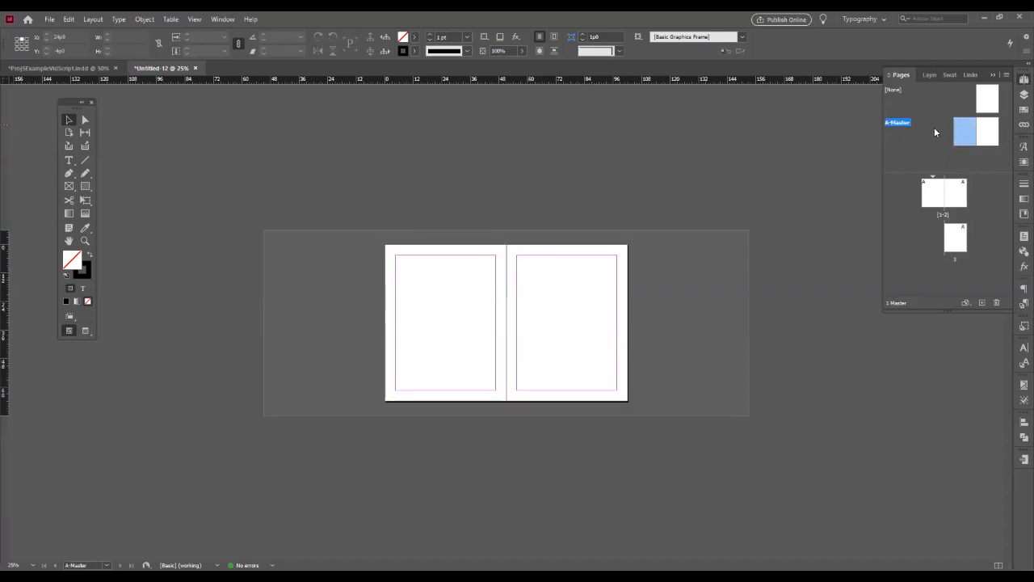
left_click(986, 135, "shift")
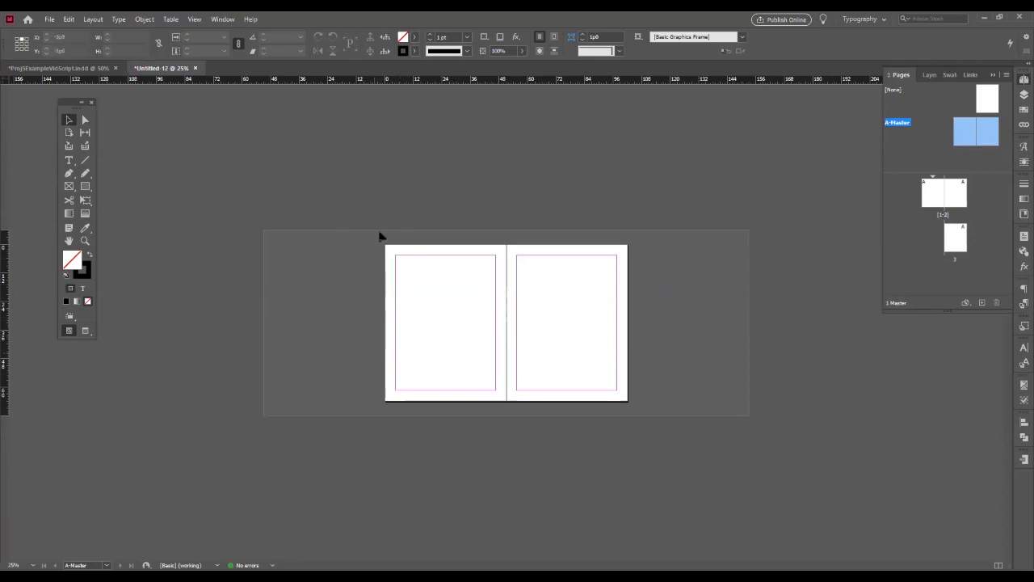
key("ctrl+equal")
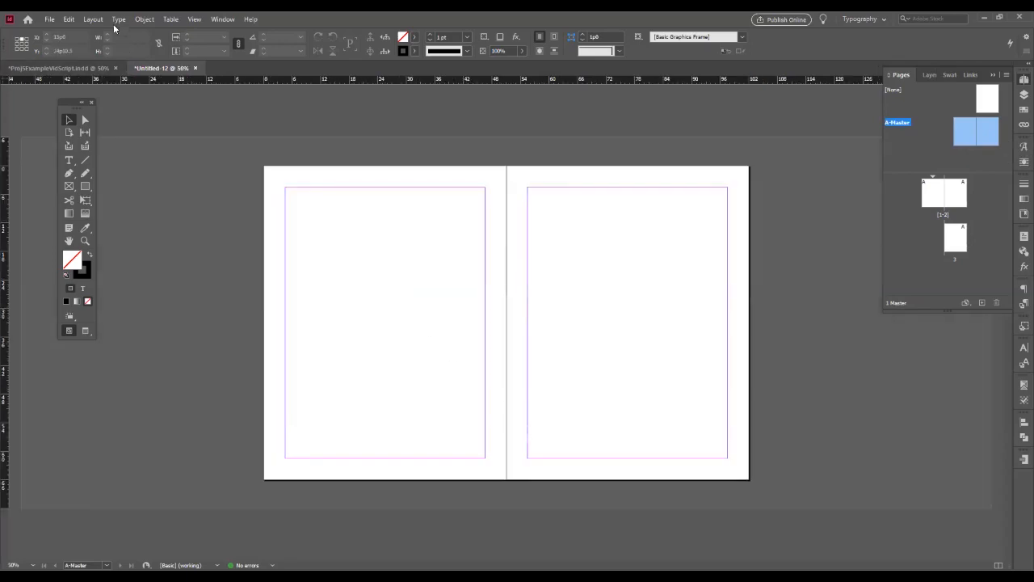
left_click(92, 19)
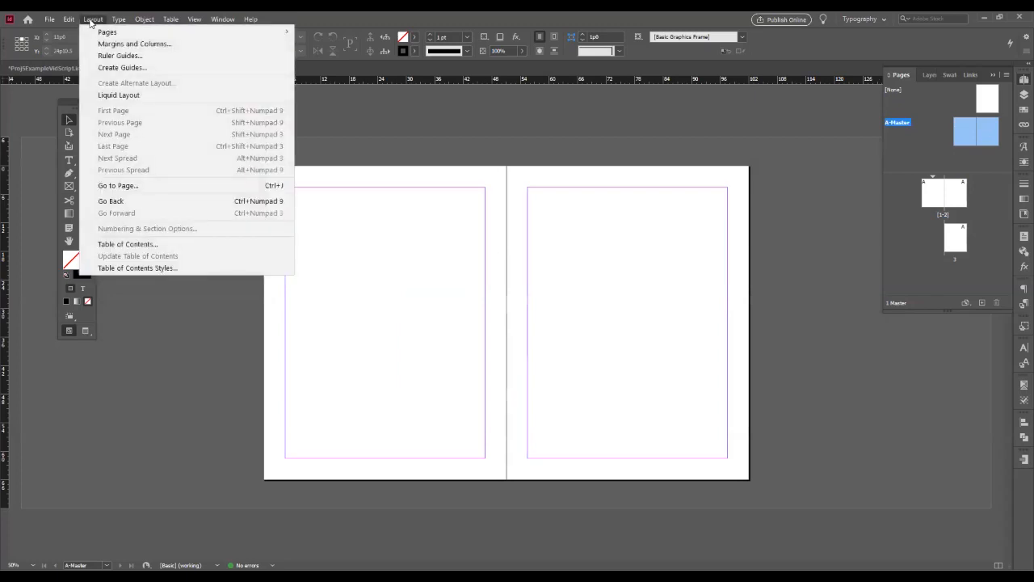
left_click(132, 45)
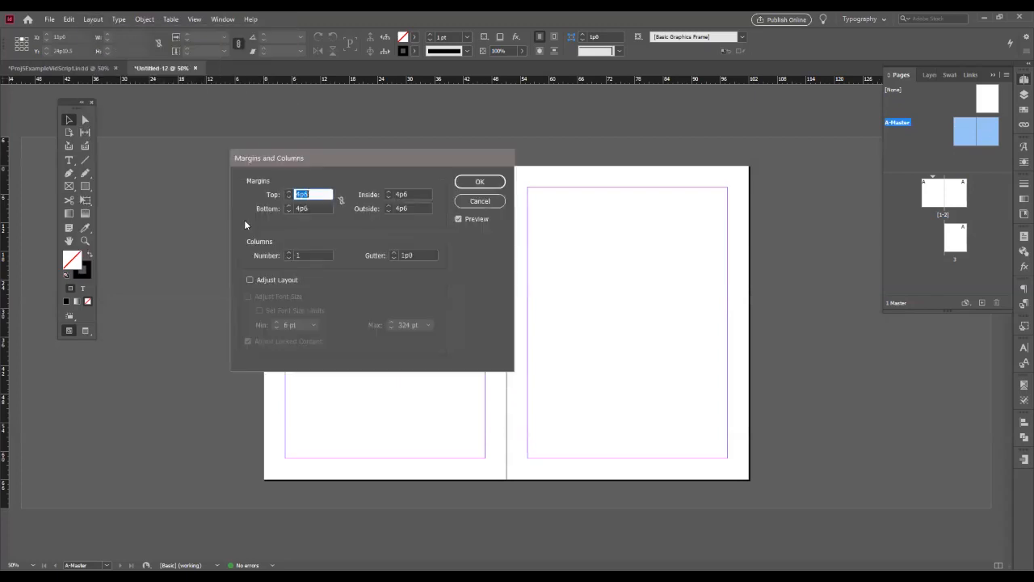
type("3p6")
key("Tab")
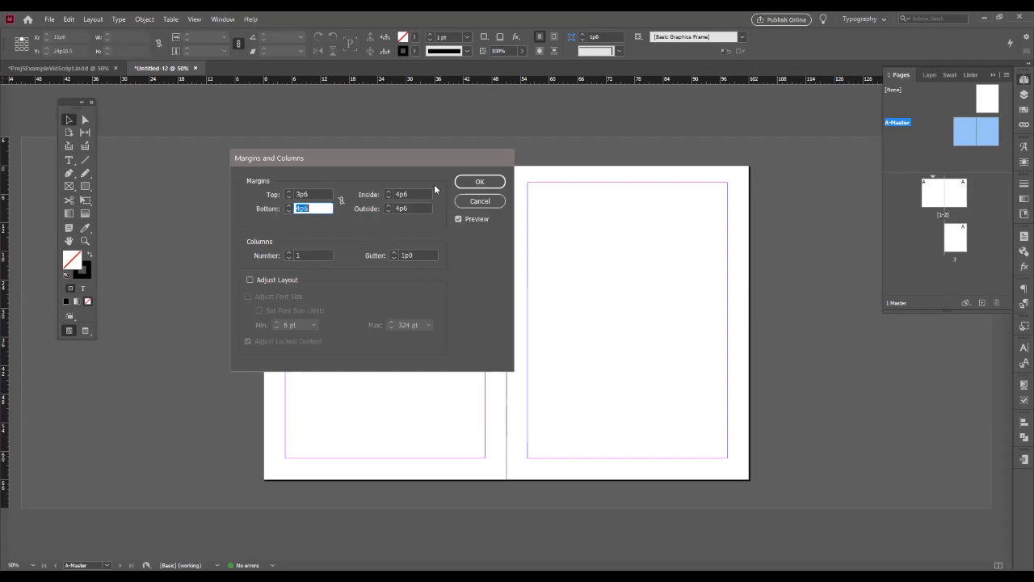
left_click(471, 185)
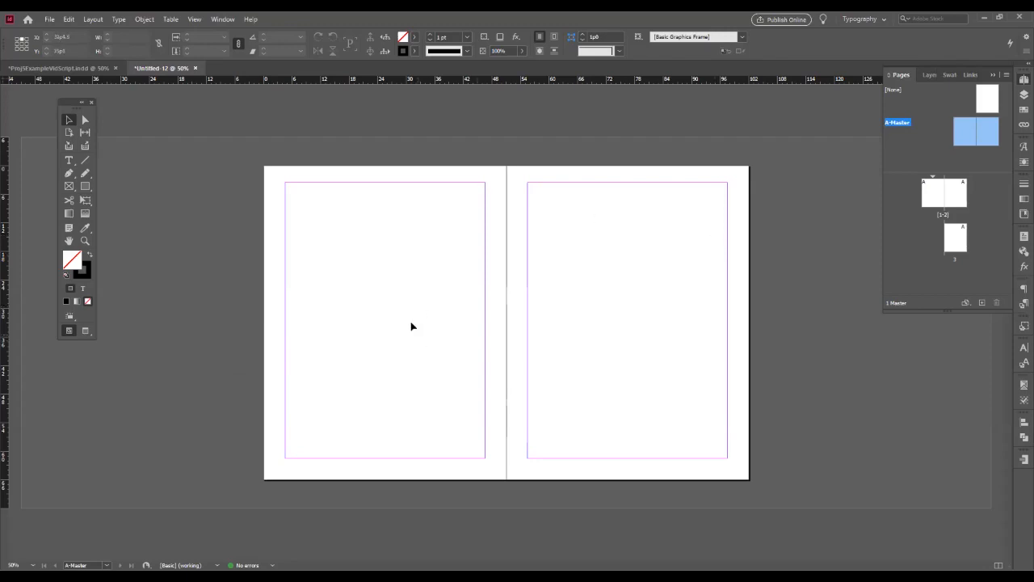
- Add a text frame reading "Cover Story" above the top margin of the left master page, spanning the margin width
left_click(68, 160)
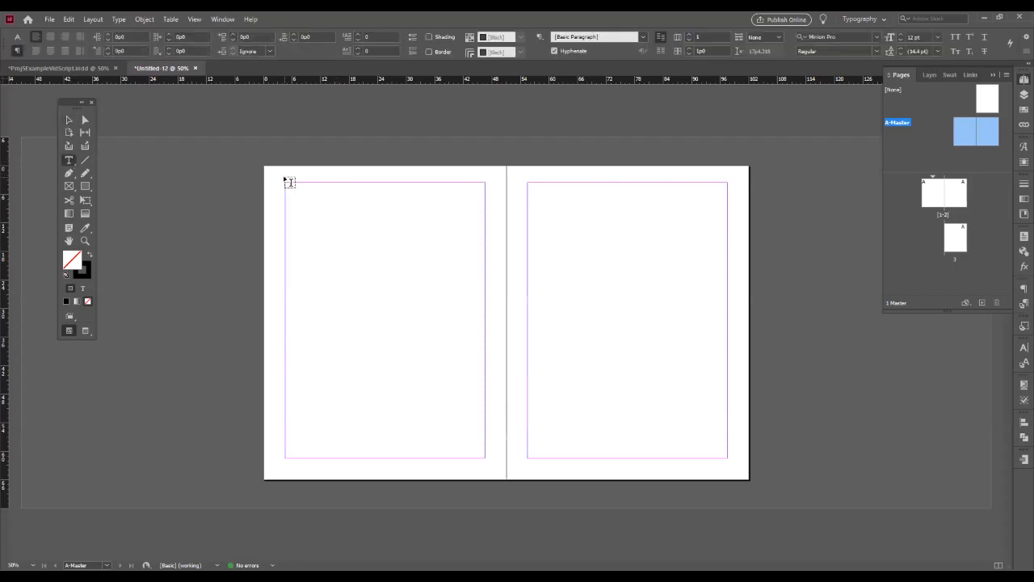
left_click_drag(284, 170, 485, 177)
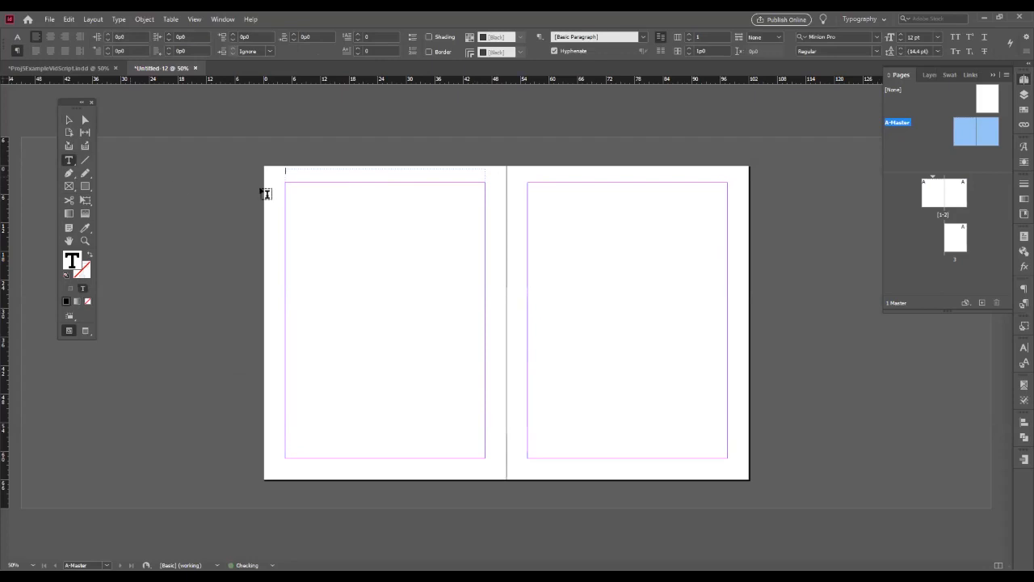
type("G")
key("ctrl+s")
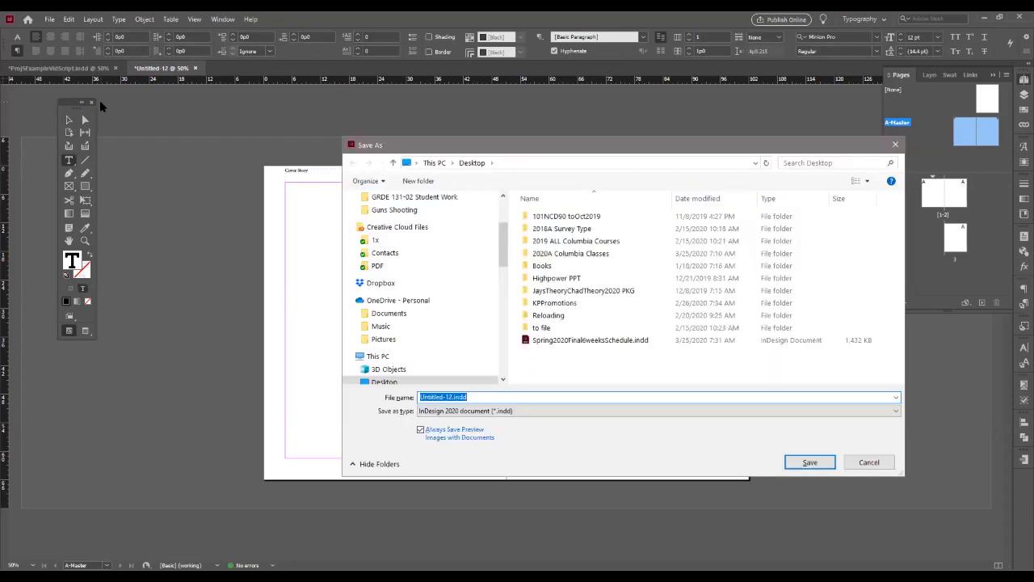
key("Escape")
- Set all of the "Cover Story" header text in Trade Gothic LT Std Bold
key("ctrl+a")
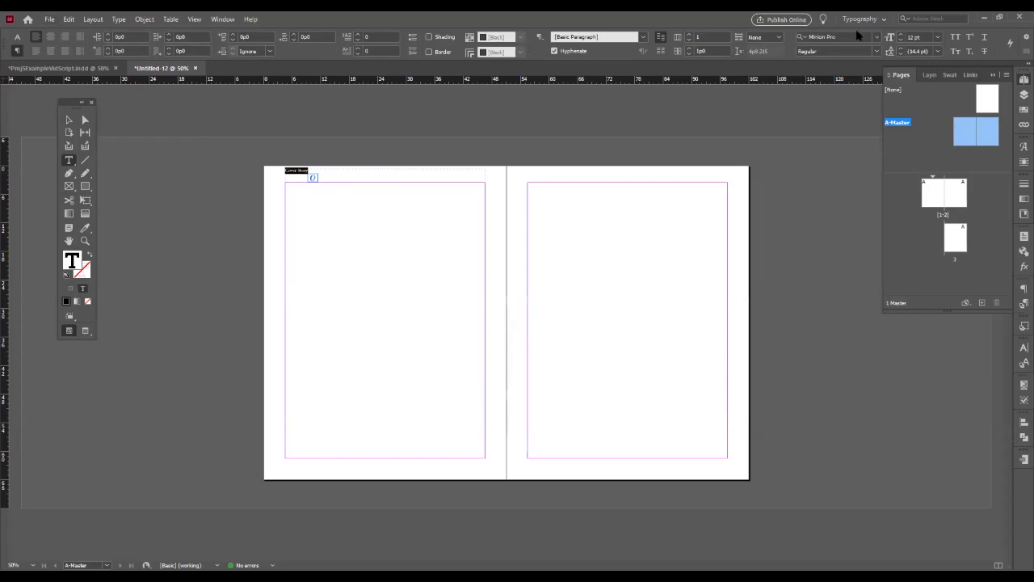
left_click(878, 38)
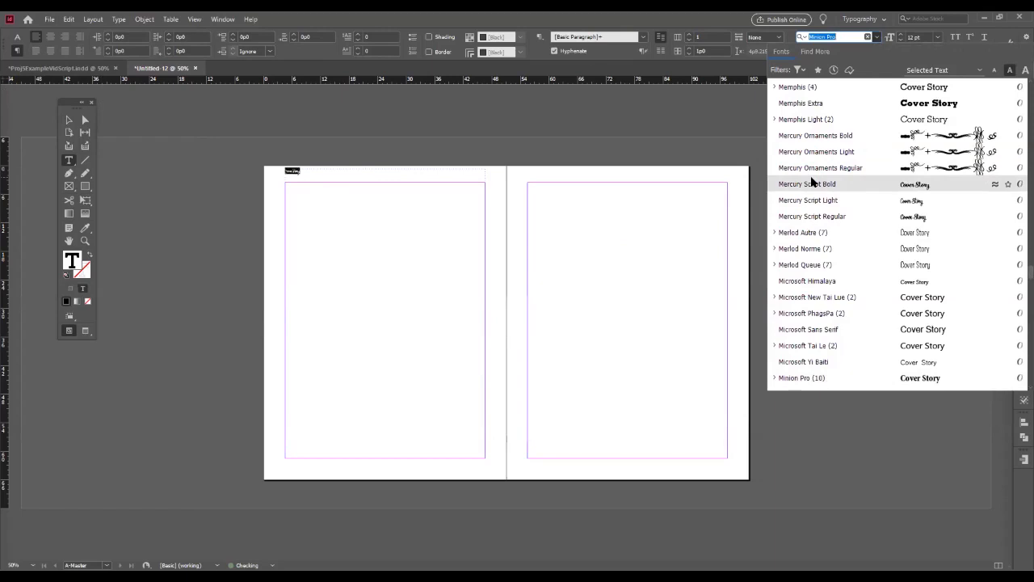
type("tra")
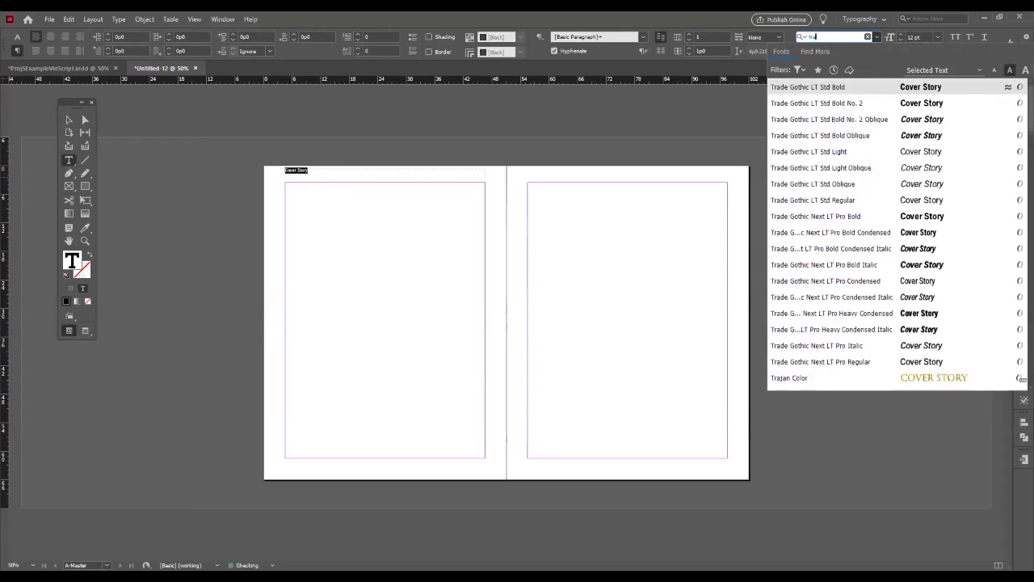
type("d")
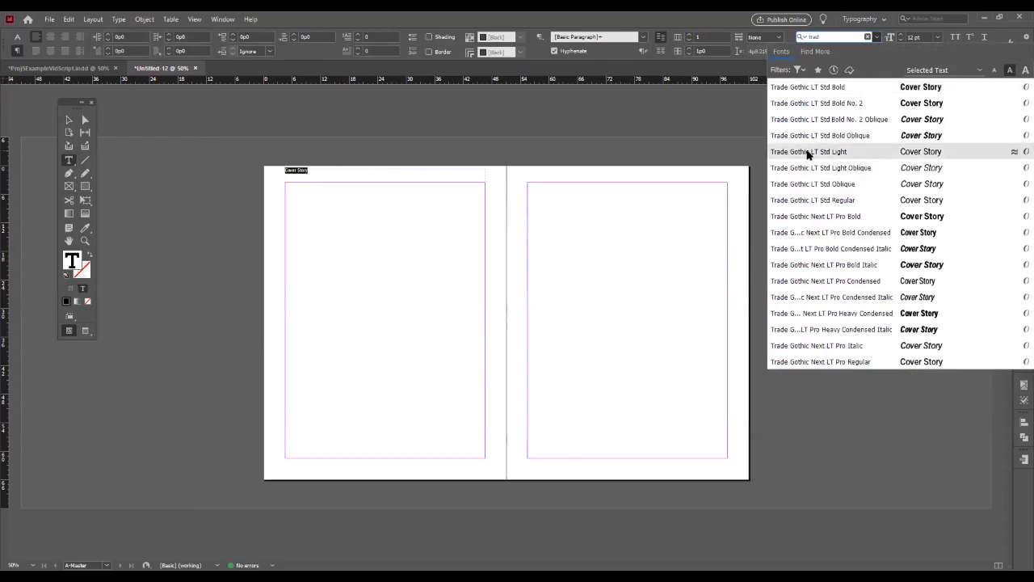
left_click(800, 87)
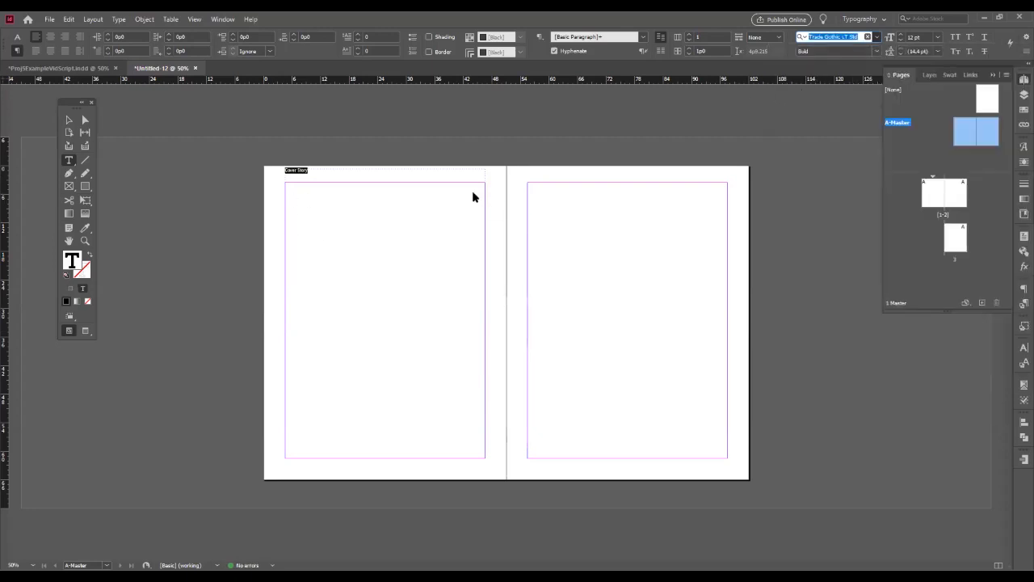
- Extend the header frame's upper edge to the top of the page, making the frame 3p6 high
left_click(69, 120)
left_click(291, 170)
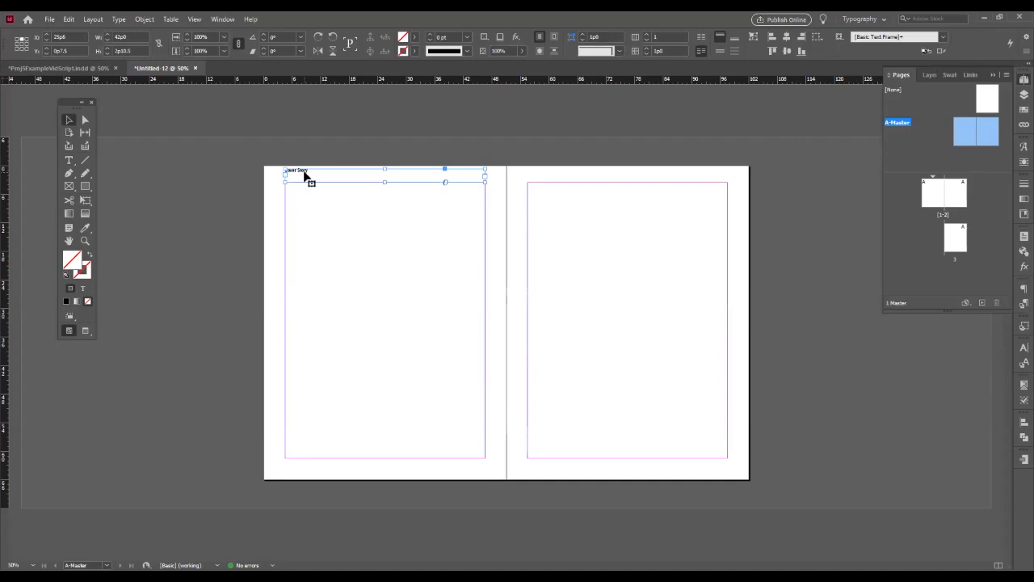
left_click_drag(384, 168, 379, 165)
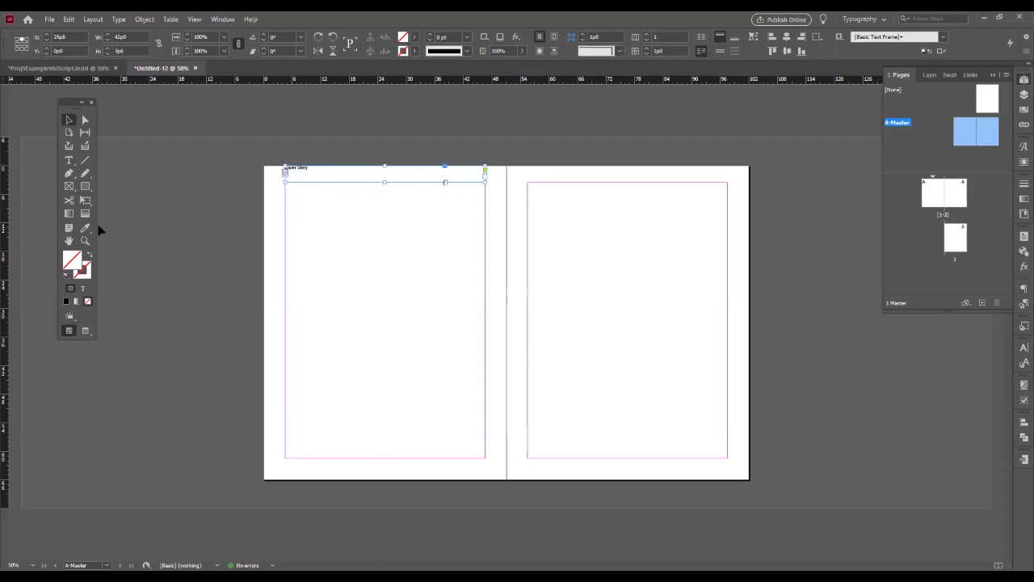
- Align the header text vertically to the bottom of its frame, with a bottom inset of 0p6
key("ctrl+b")
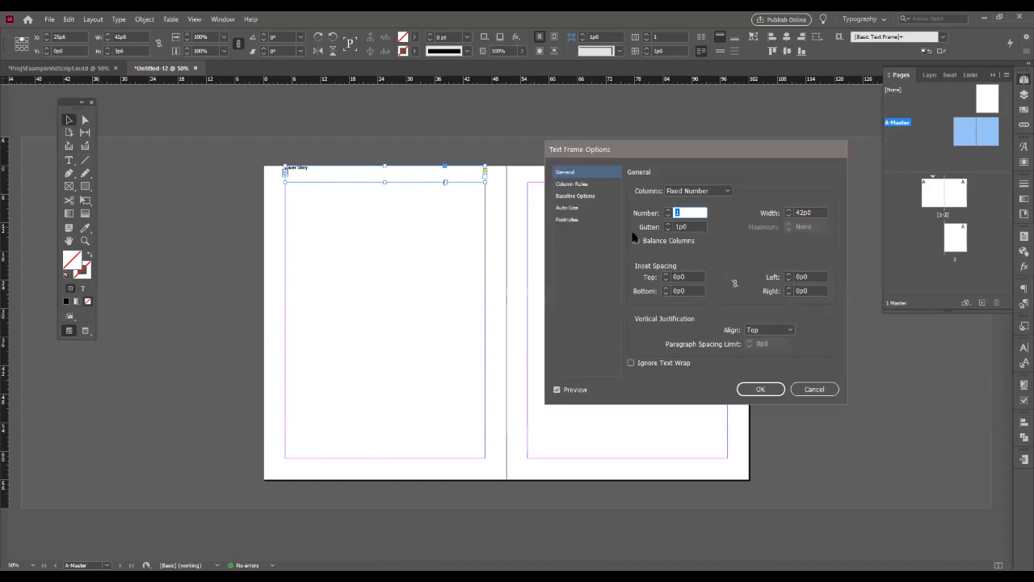
left_click(756, 331)
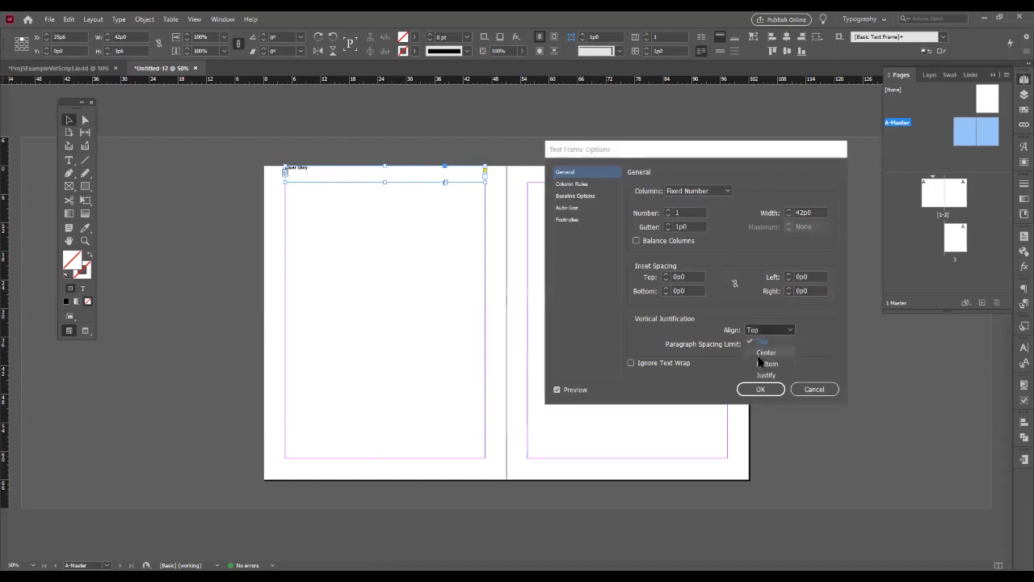
left_click(766, 364)
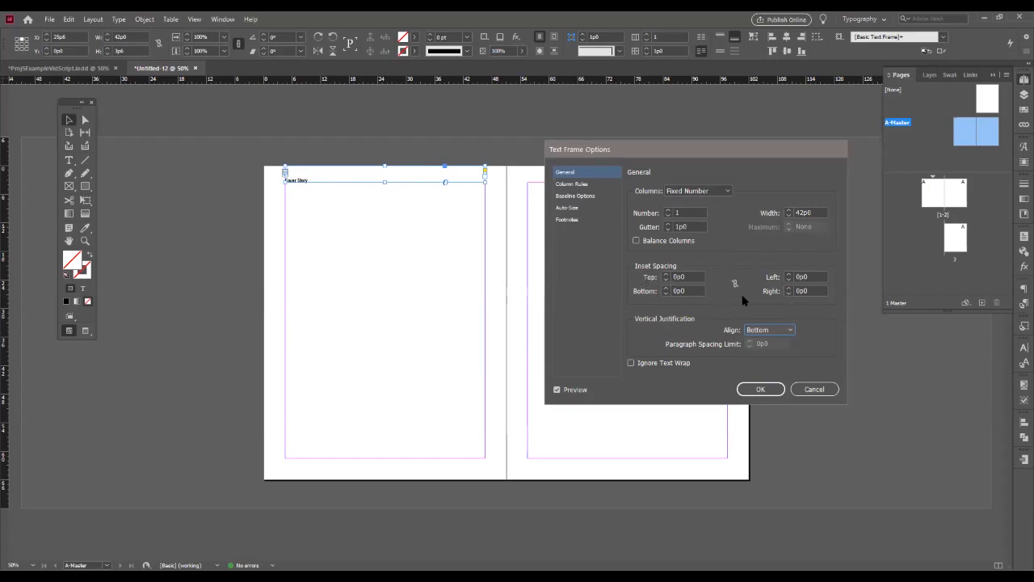
left_click(666, 288)
left_click(666, 288)
left_click(666, 288)
left_click(665, 288)
left_click(665, 288)
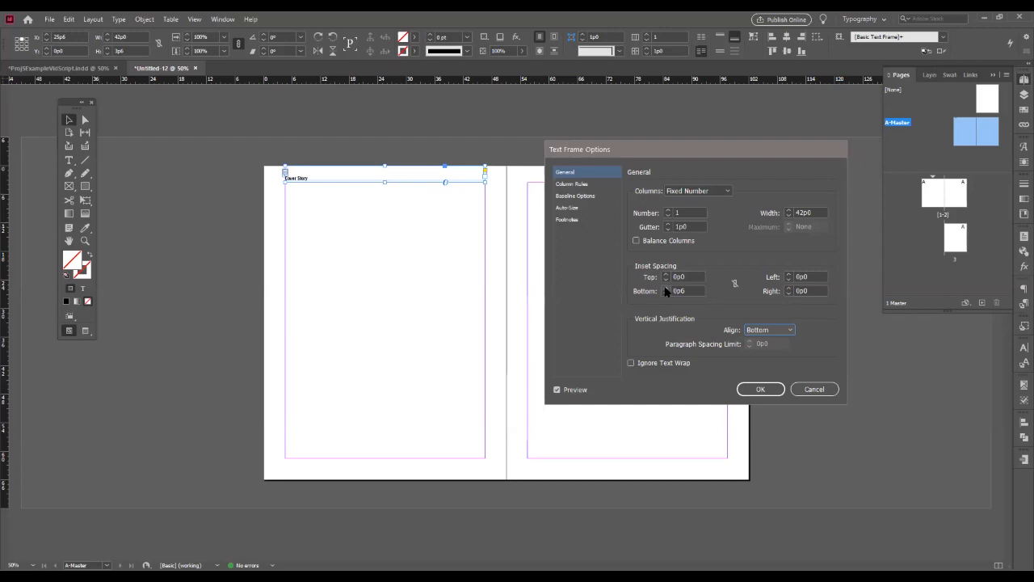
left_click(741, 388)
- Duplicate the "Cover Story" header frame onto the right master page, aligned with that page's side margins and top edge
left_click_drag(291, 183, 533, 182)
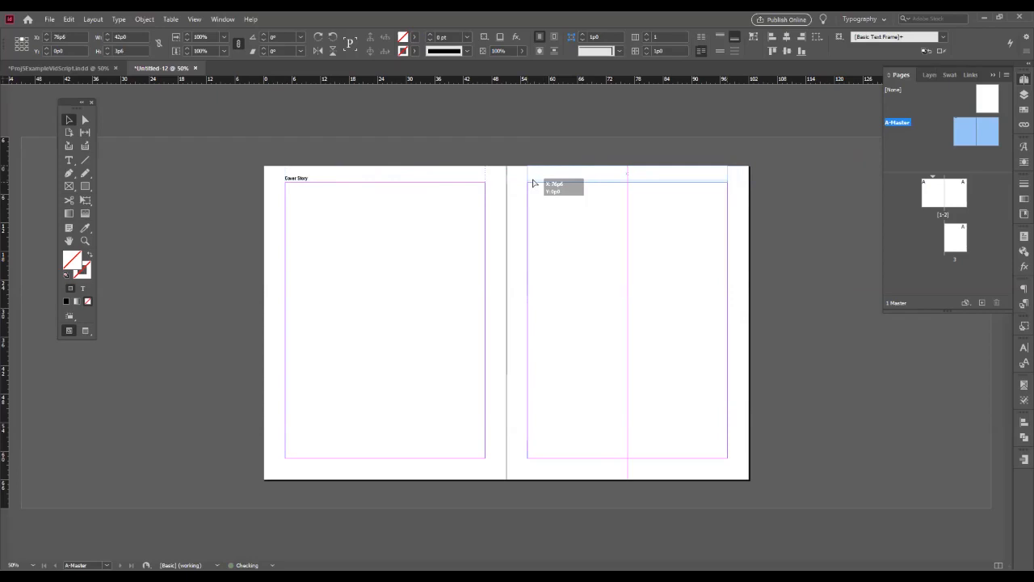
left_click_drag(533, 182, 533, 182)
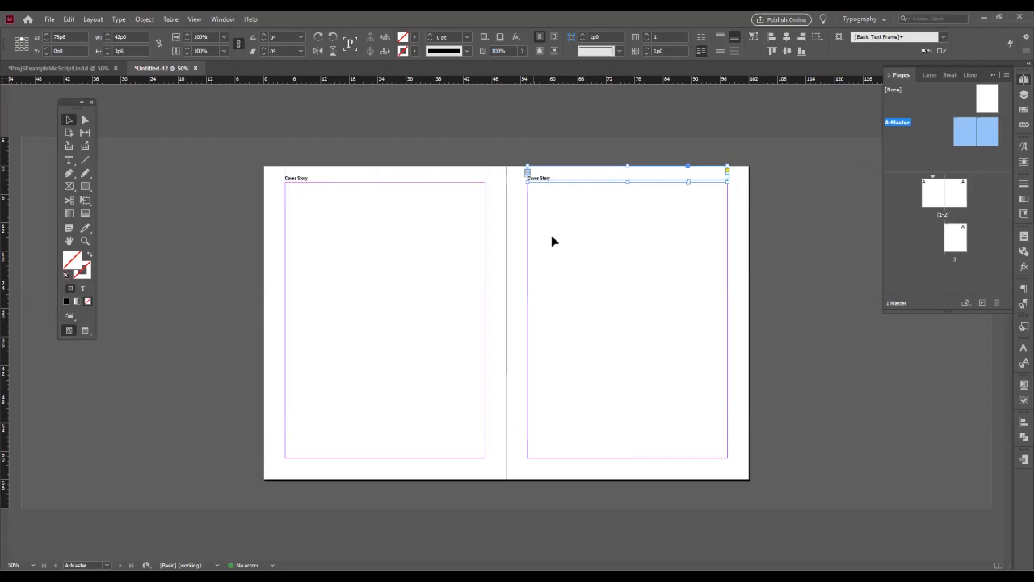
double_click(538, 177)
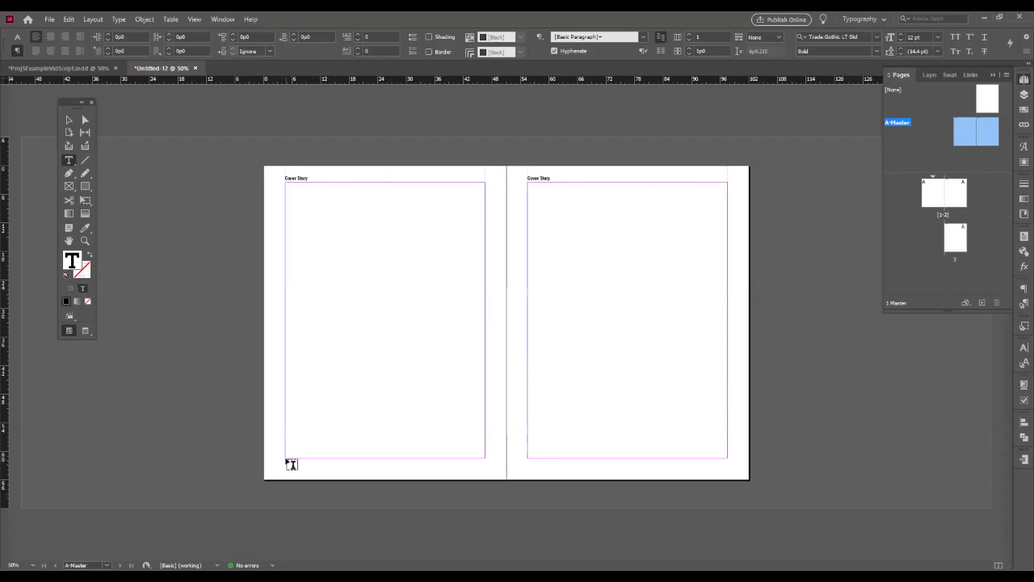
- Add a 42p0 by 4p6 text frame below the left master page's bottom margin and insert a Current Page Number marker
left_click_drag(286, 459, 485, 482)
left_click(119, 19)
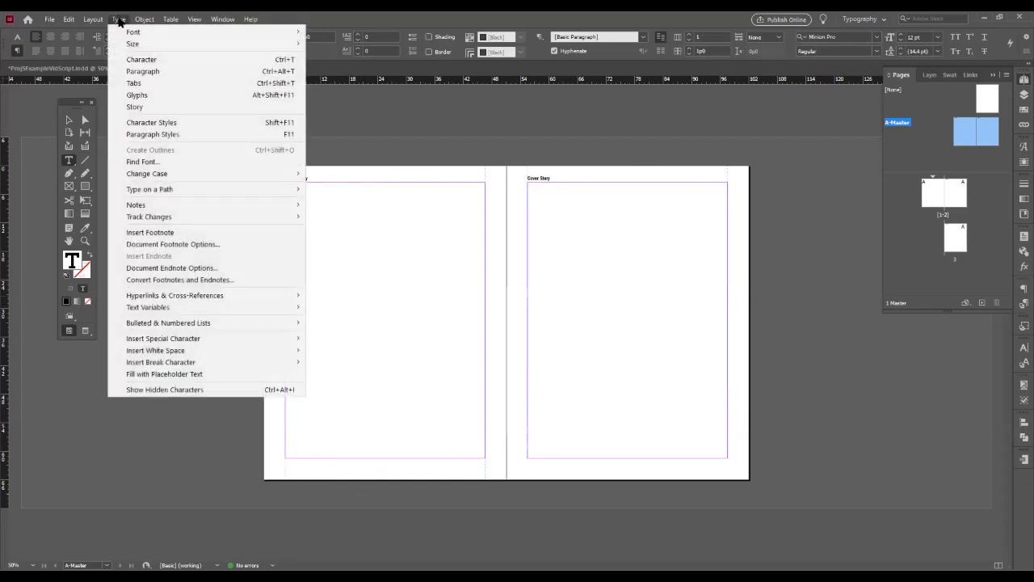
mouse_move(163, 340)
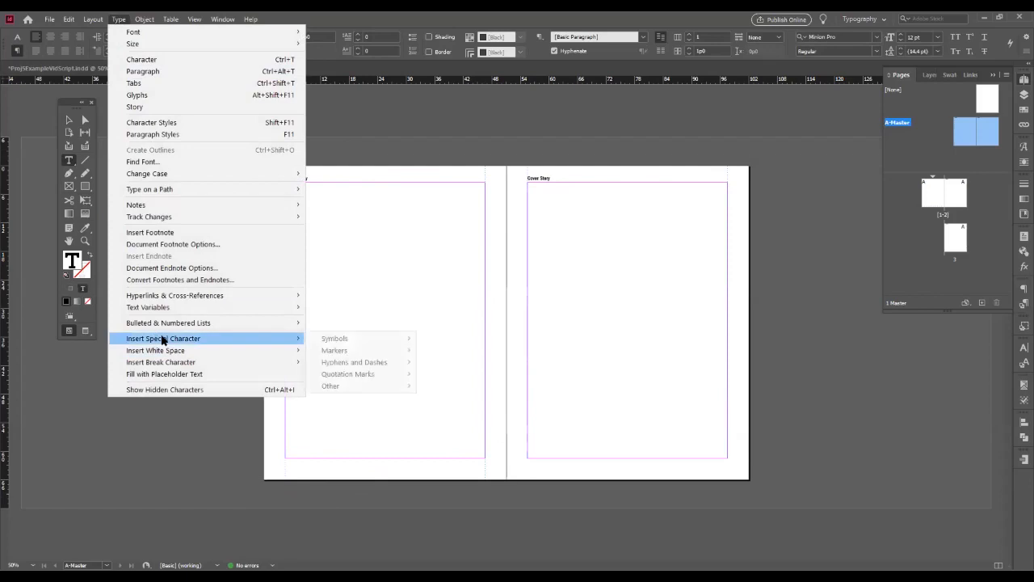
mouse_move(336, 343)
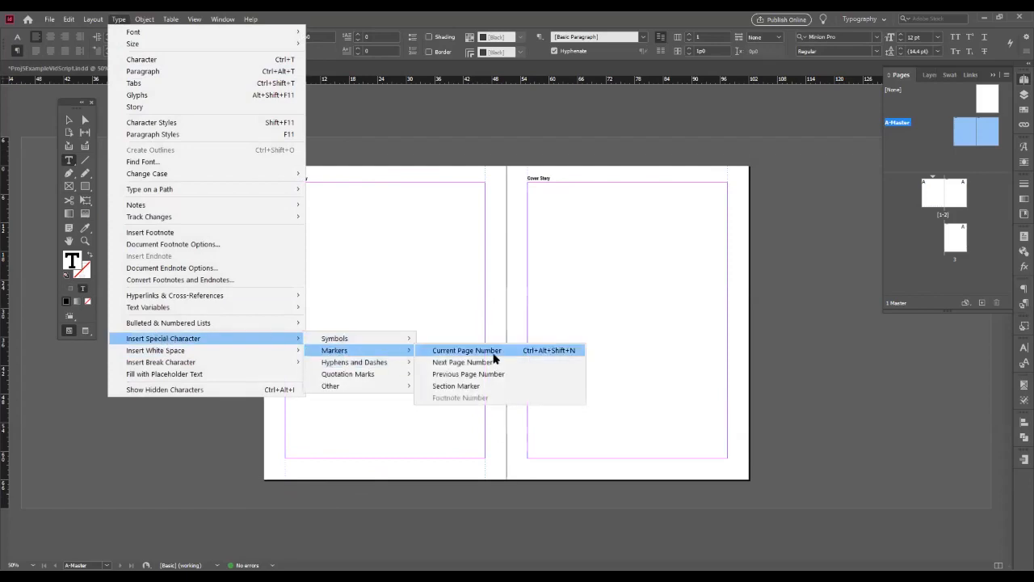
left_click(494, 353)
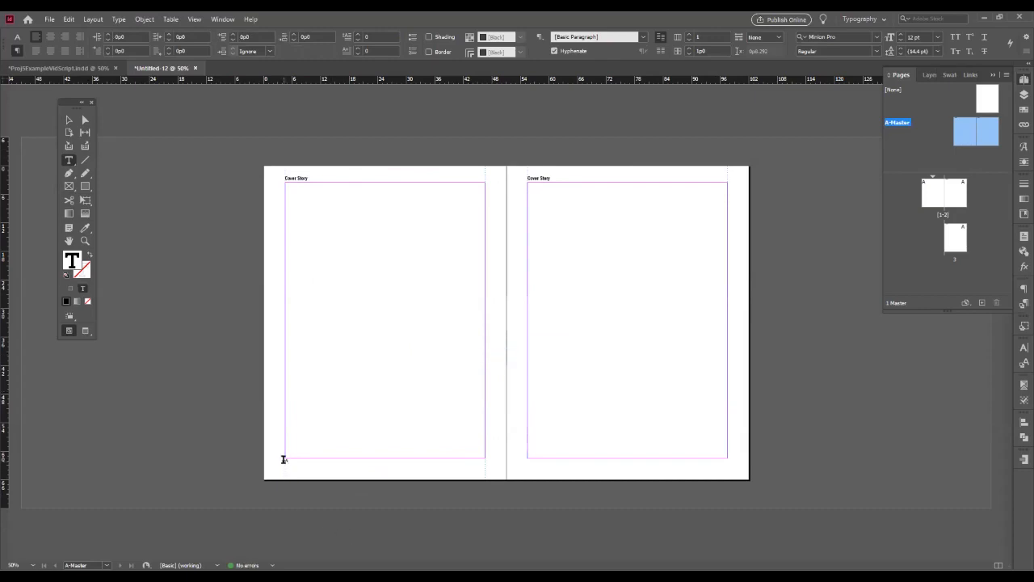
- Duplicate the page number frame below the right master page's bottom margin, aligned with its side margins
key("ctrl+equal")
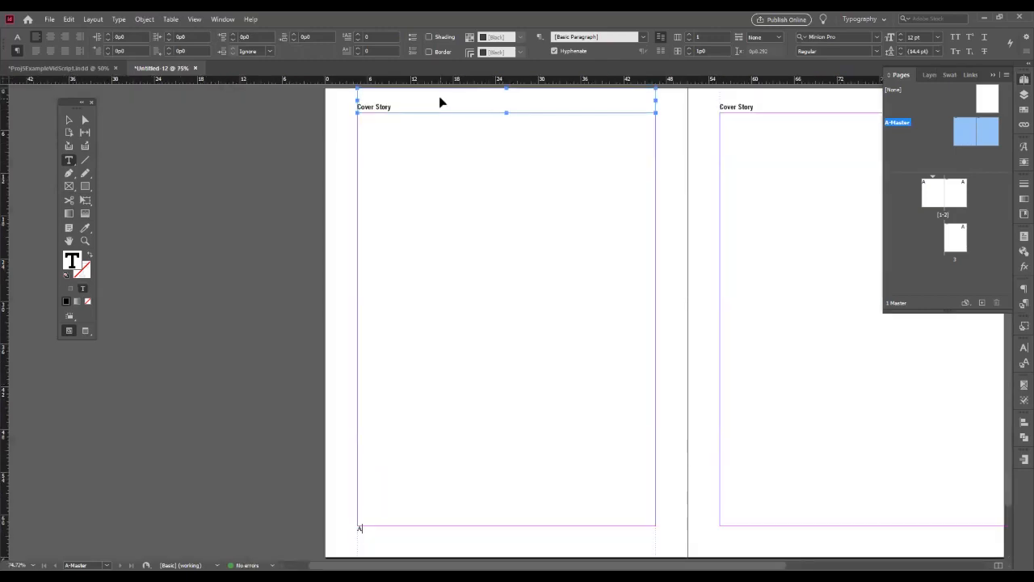
key("ctrl+equal")
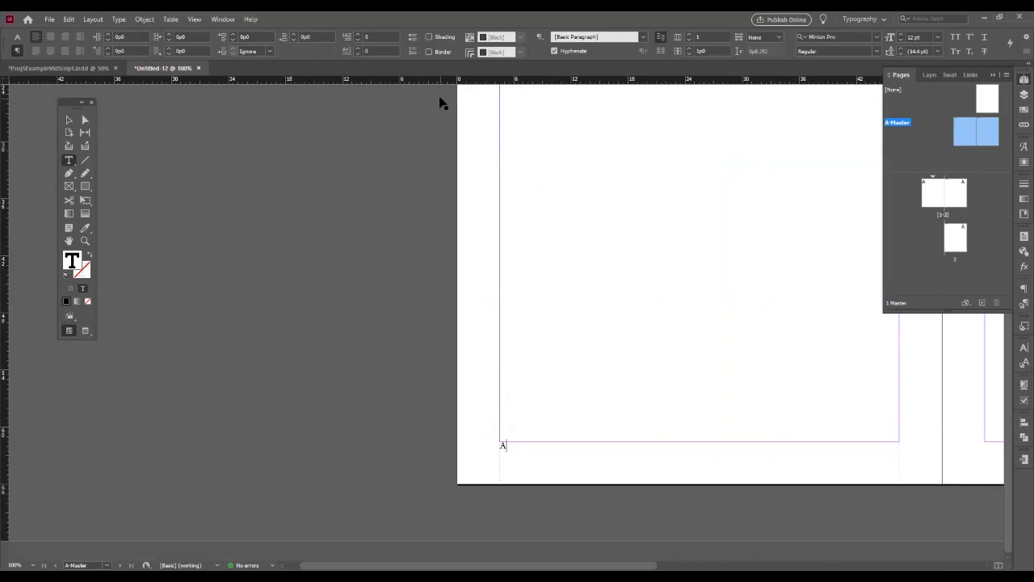
key("ctrl+equal")
scroll(506, 315, "right", 5)
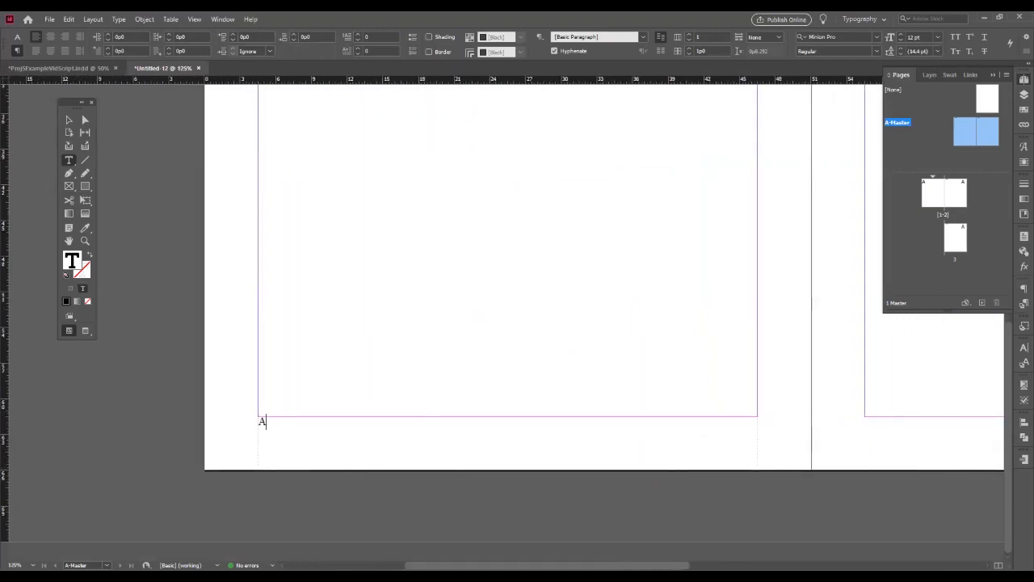
key("ctrl+0")
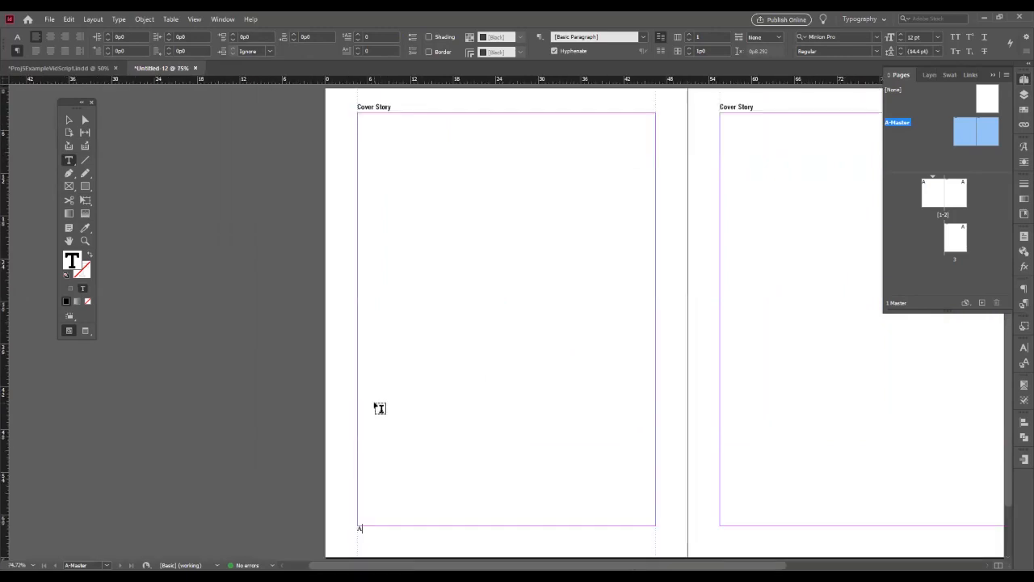
left_click(70, 122)
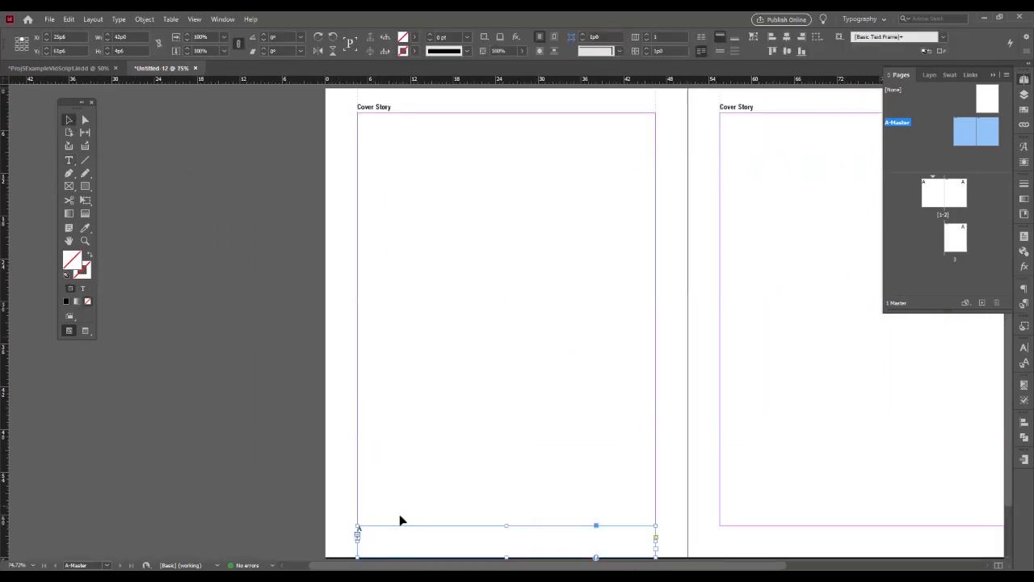
left_click_drag(357, 549, 722, 550)
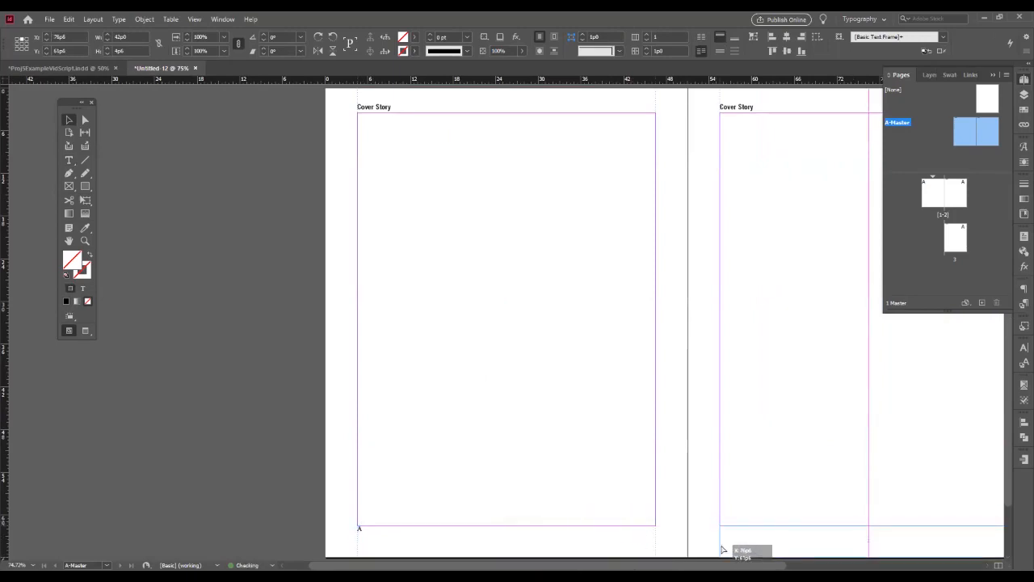
left_click_drag(723, 550, 721, 548)
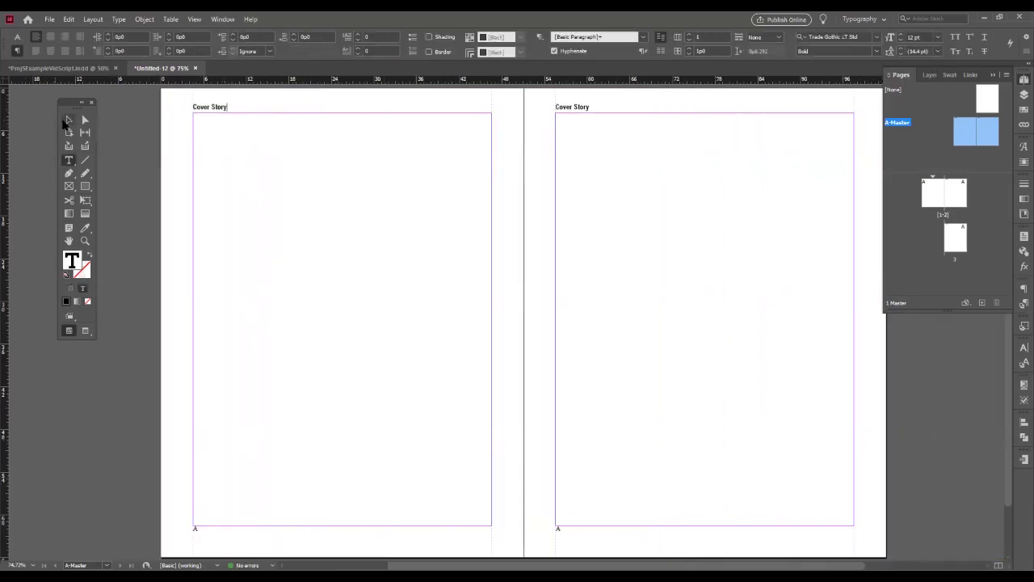
- Align the text of all four header and footer frames away from the spine
left_click(68, 120)
left_click_drag(156, 97, 795, 543)
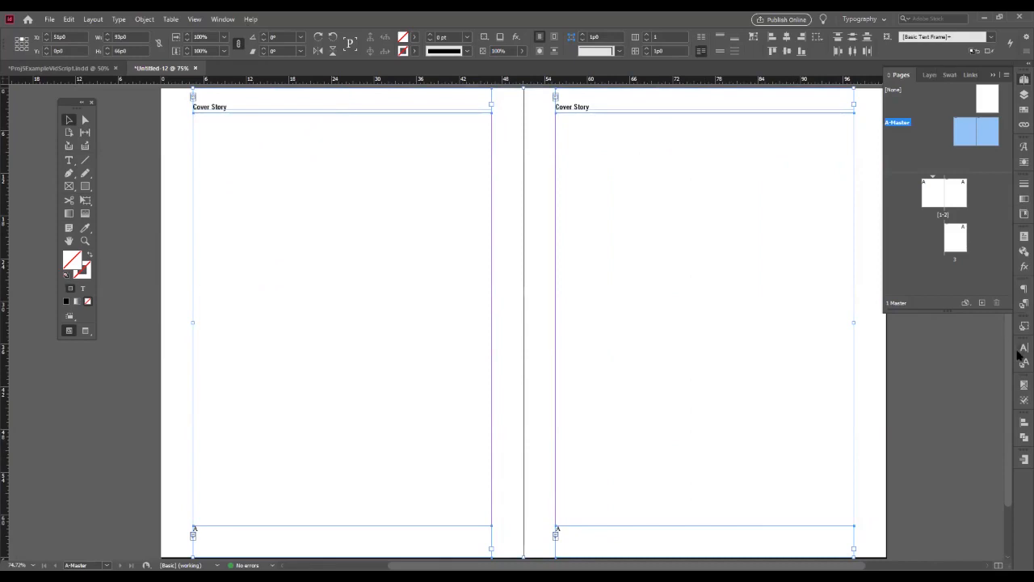
left_click(1023, 290)
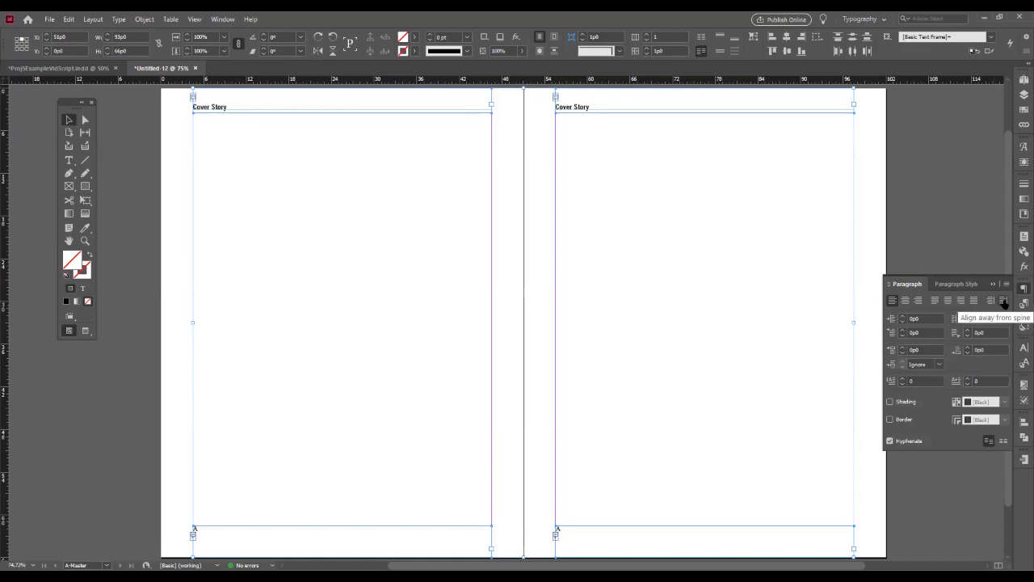
left_click(1003, 301)
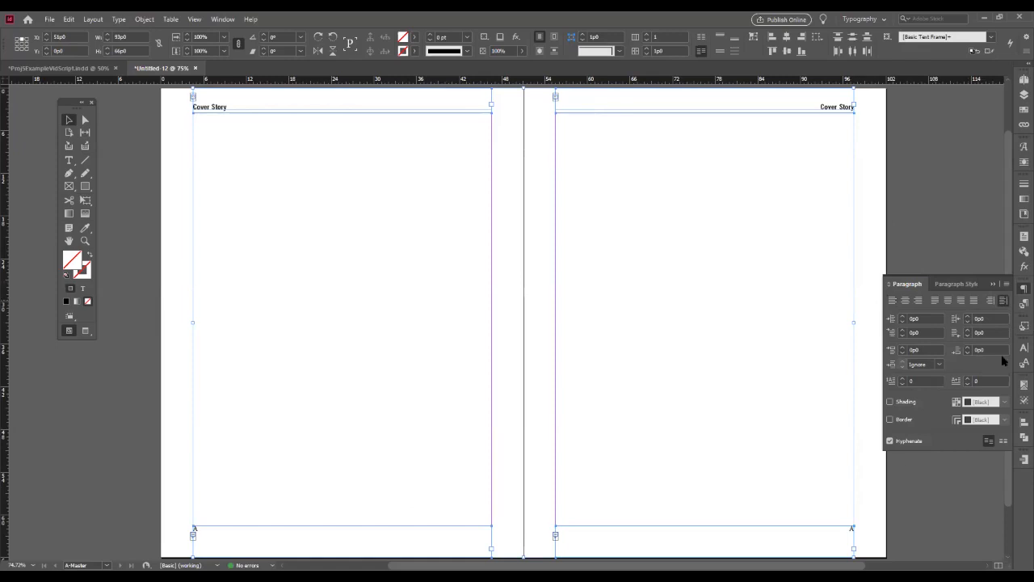
left_click(355, 355)
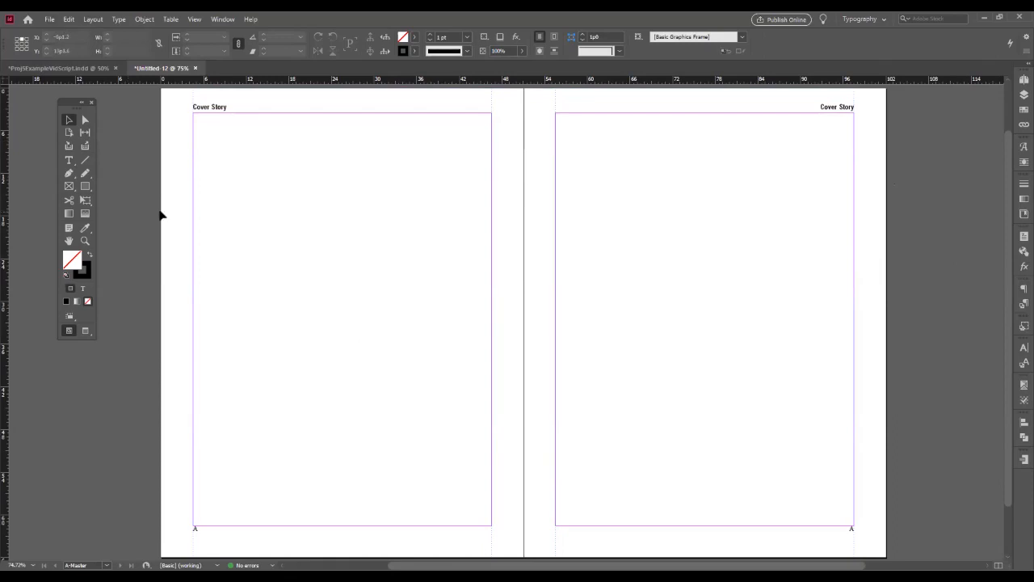
- Insert "A to Z", an em space and "01.2016" before the page number marker in the left footer
double_click(200, 534)
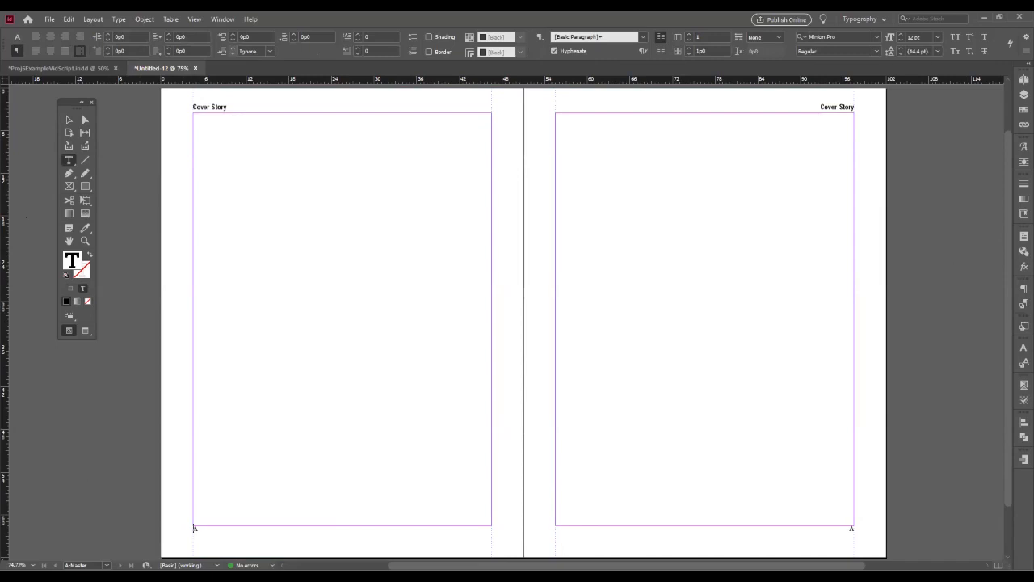
type("A to Z")
key("BackSpace")
key("ctrl+shift+m")
key("ctrl+equal")
key("ctrl+equal")
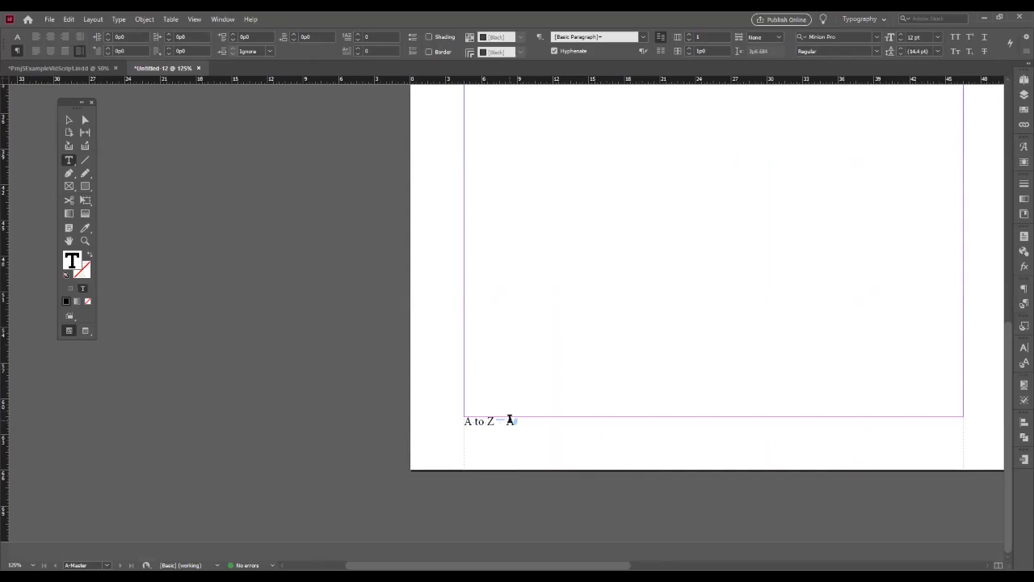
type("01.2016")
- Set the entire left footer line in Trade Gothic LT Std Bold
triple_click(508, 420)
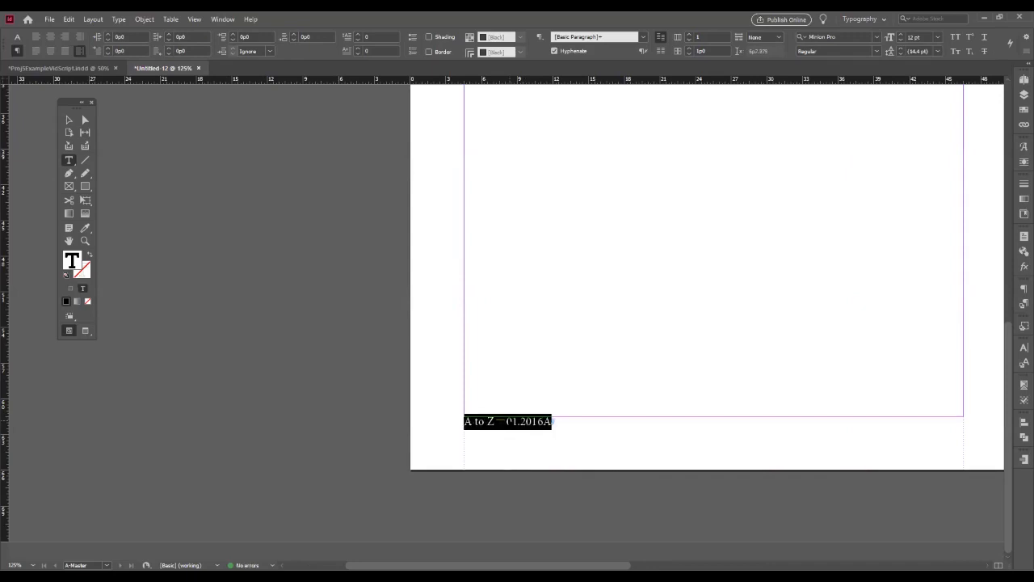
left_click(841, 36)
type("trade")
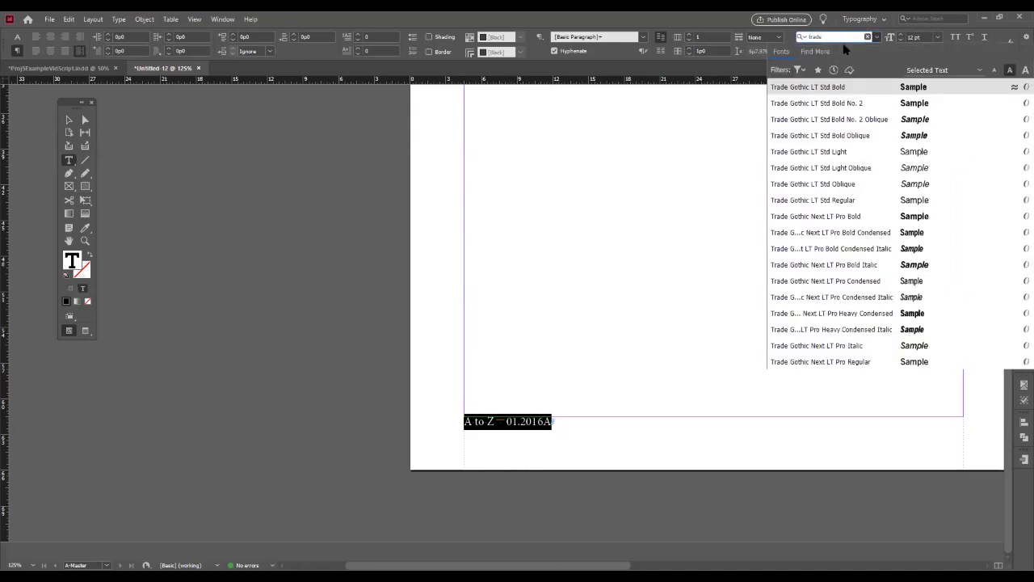
left_click(832, 87)
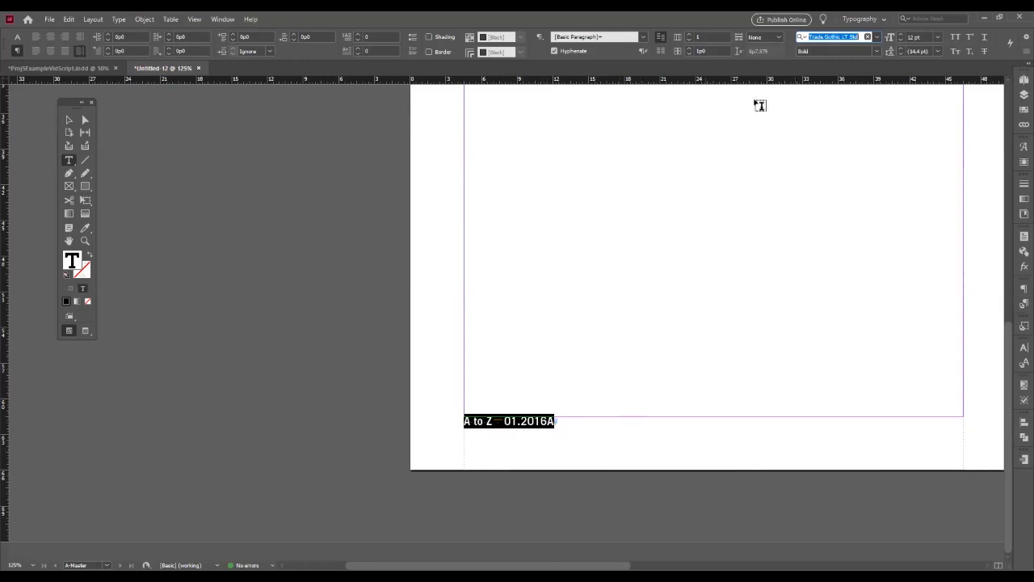
- Insert a right-indent tab between "01.2016" and the page number marker in the left footer
left_click_drag(482, 565, 580, 566)
left_click(214, 422)
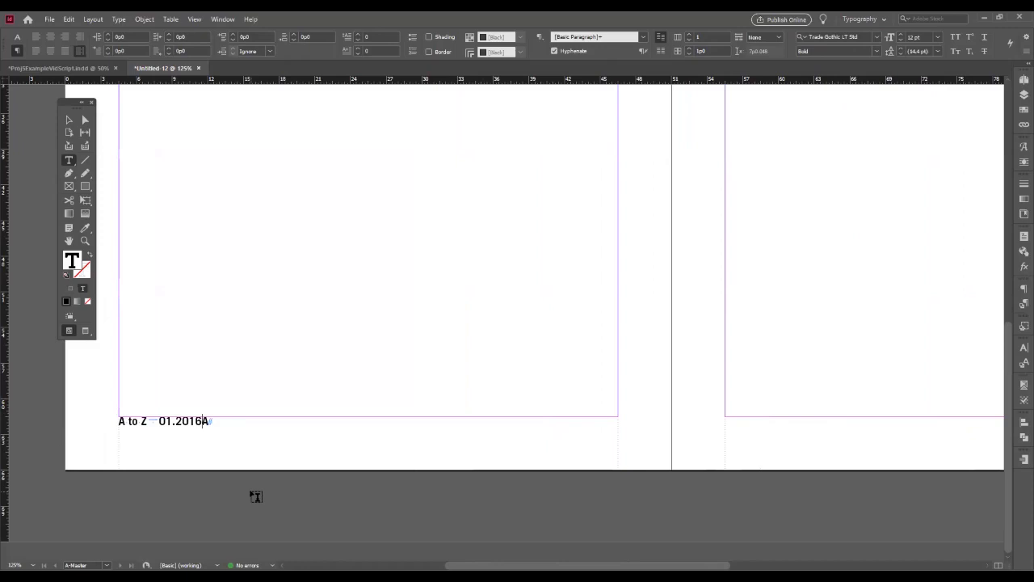
key("shift+Tab")
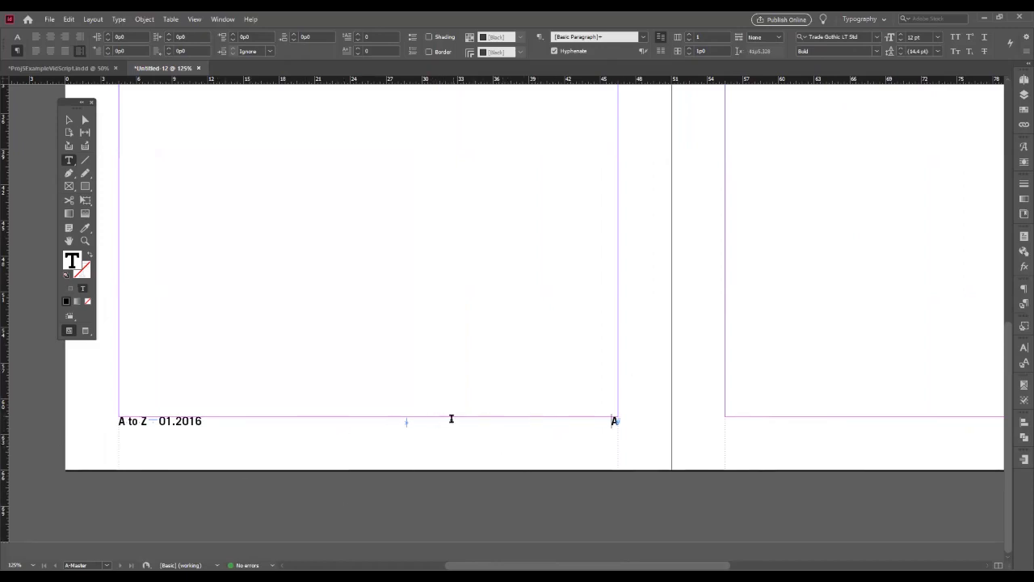
- Add a tab stop at the middle of the left footer line and put a regular tab before the page number marker instead of the right-indent tab
double_click(383, 420)
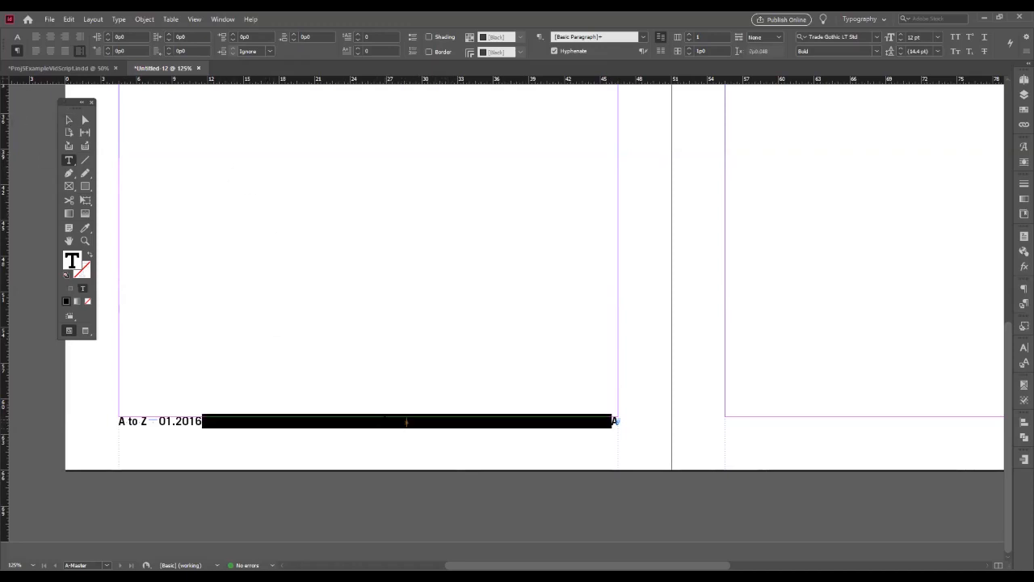
triple_click(383, 420)
key("ctrl+c")
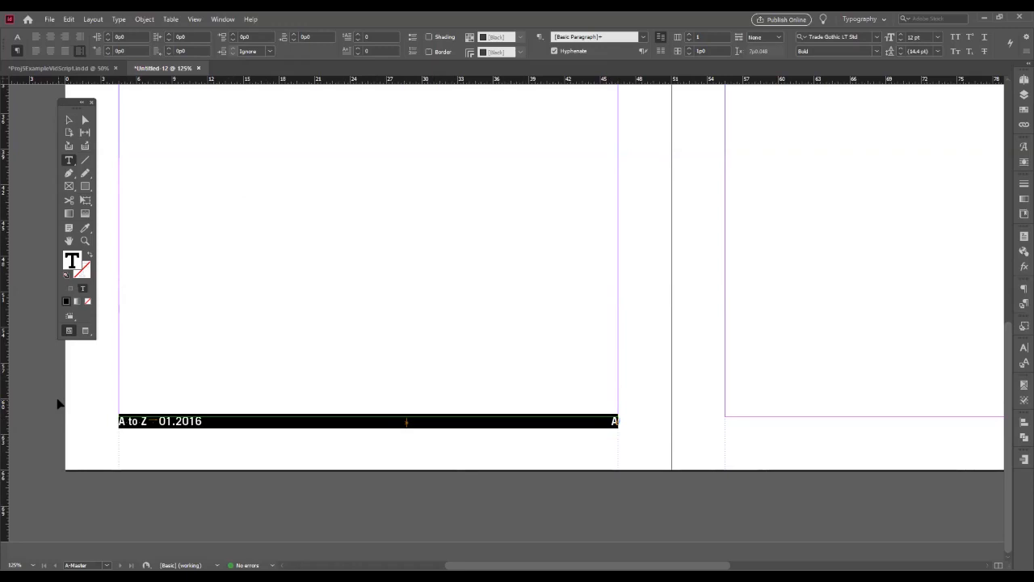
key("ctrl+shift+t")
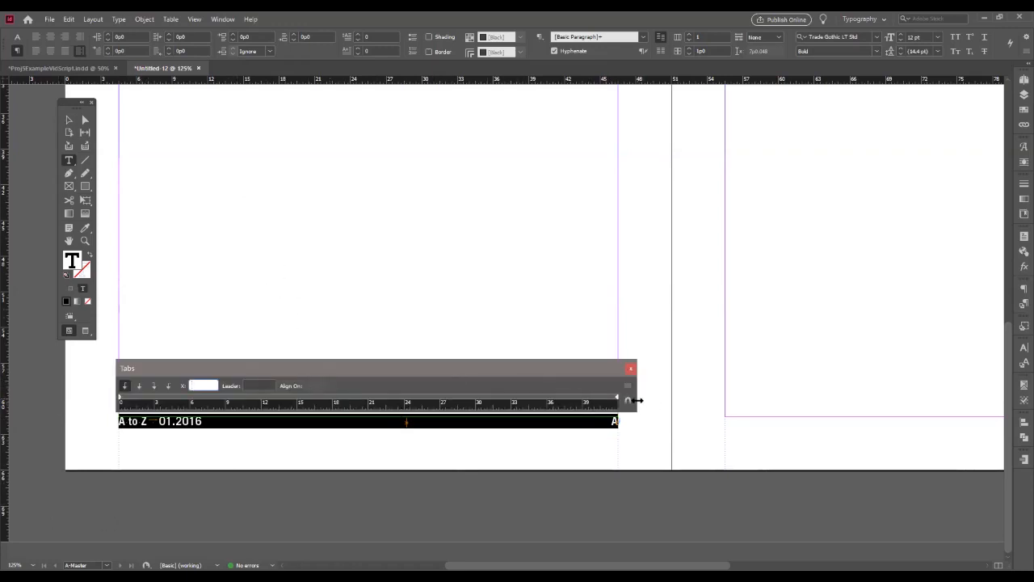
left_click_drag(638, 400, 669, 400)
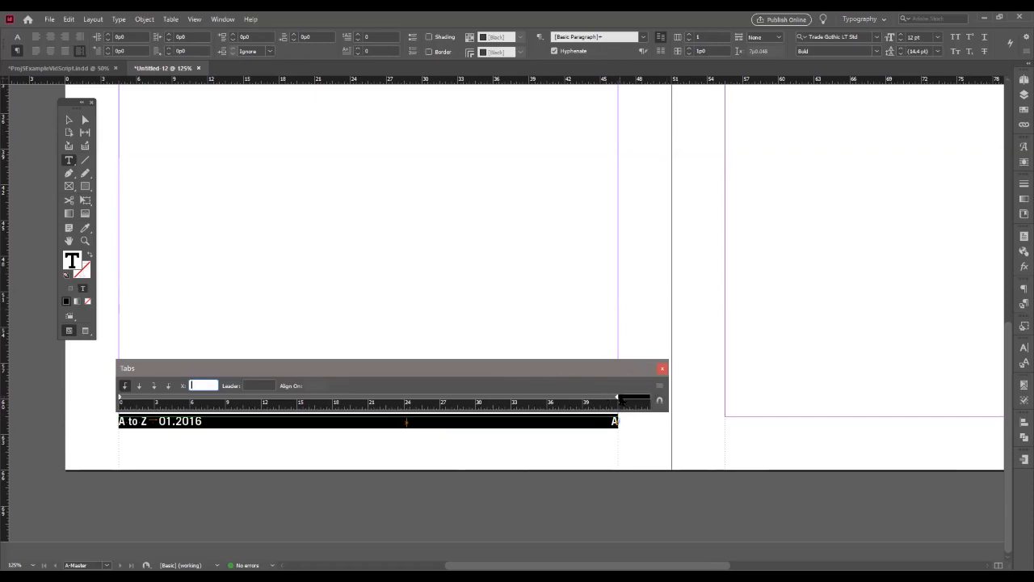
left_click(368, 400)
left_click(660, 370)
left_click(407, 423)
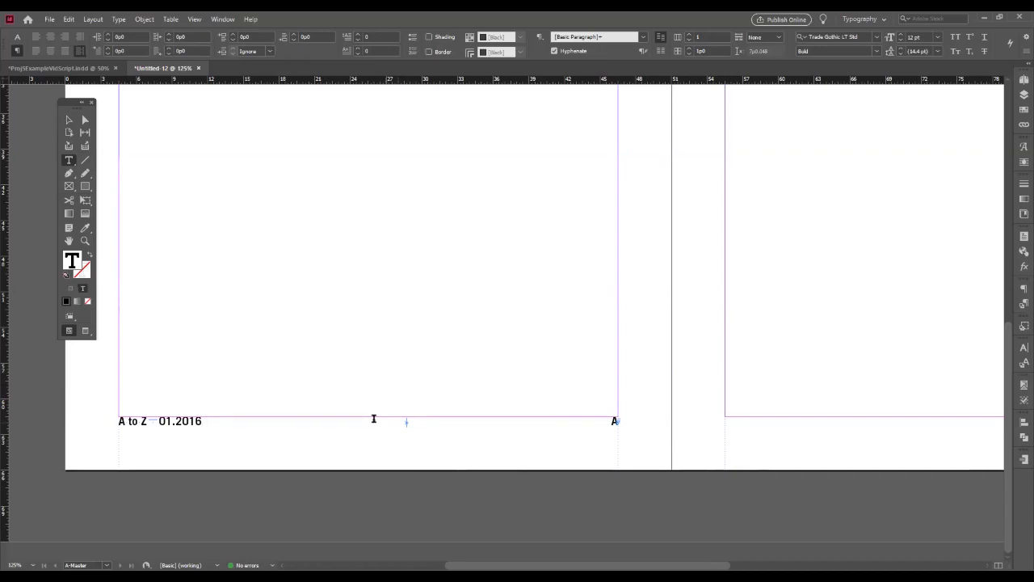
key("Delete")
key("Tab")
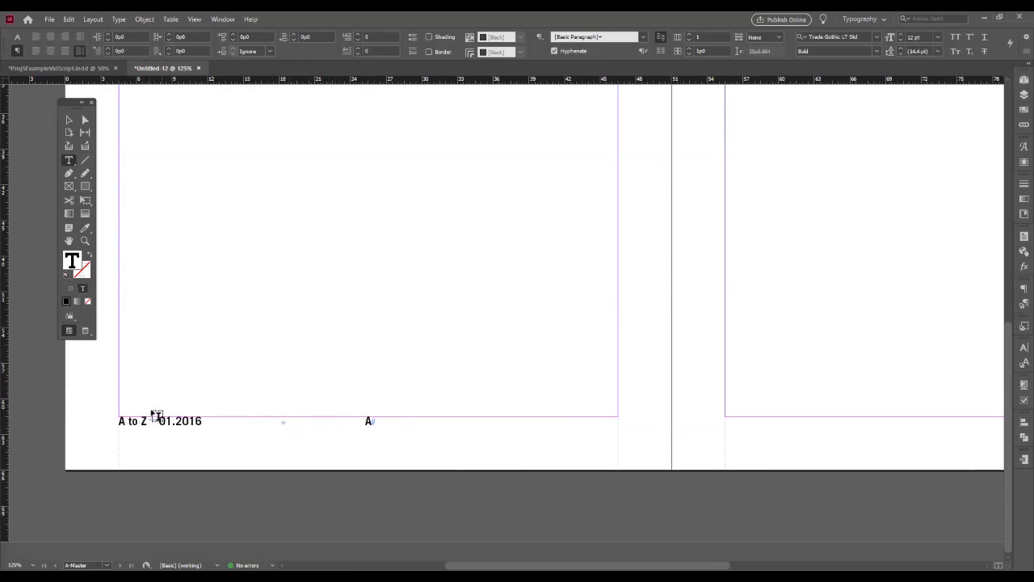
- Copy "A to Z", em space and "01.2016" into the right footer, with a tab before the page number marker and a right-indent tab after it
key("ctrl+minus")
key("ctrl+minus")
scroll(329, 491, "right", 5)
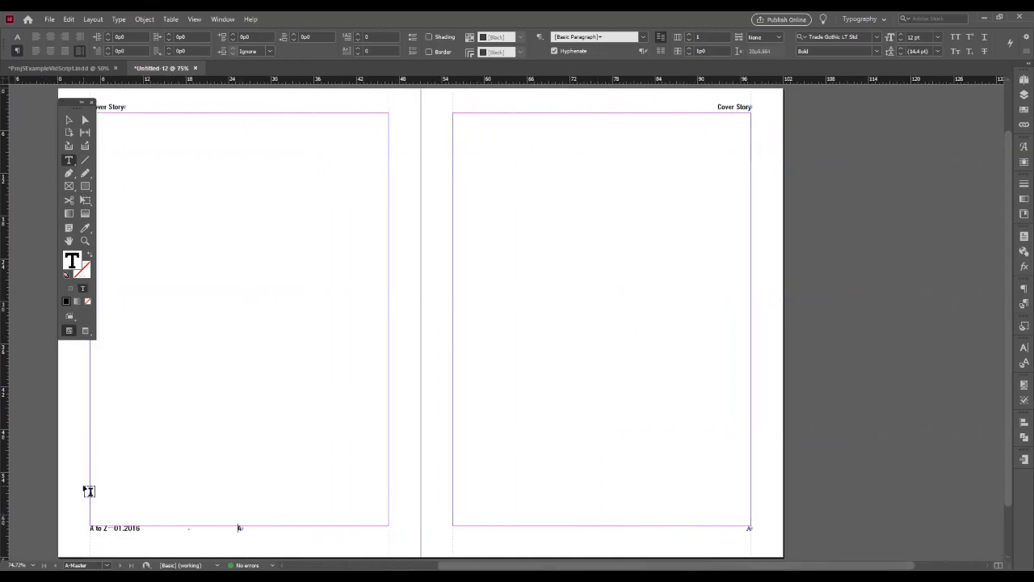
left_click_drag(136, 527, 81, 527)
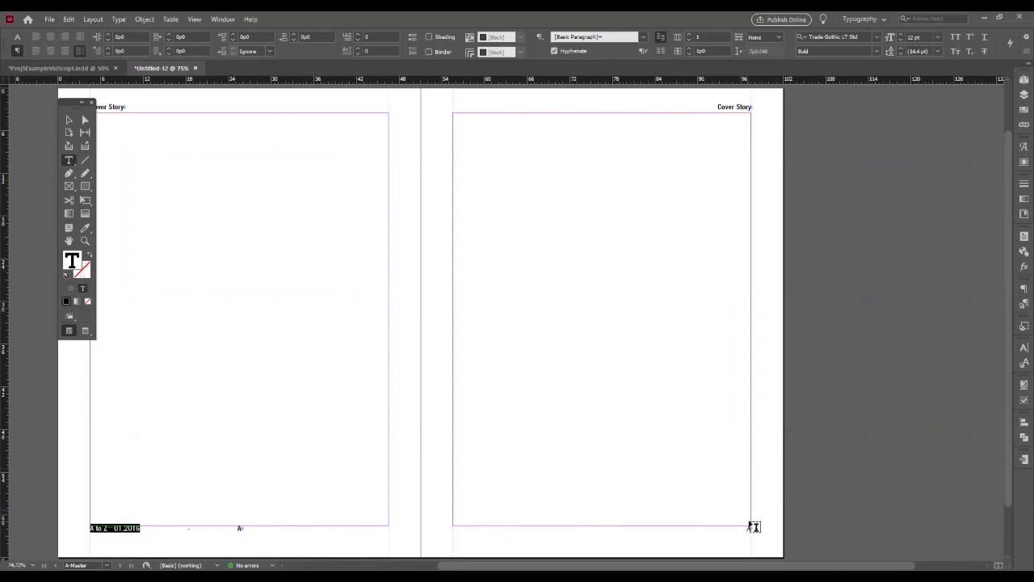
left_click(744, 528)
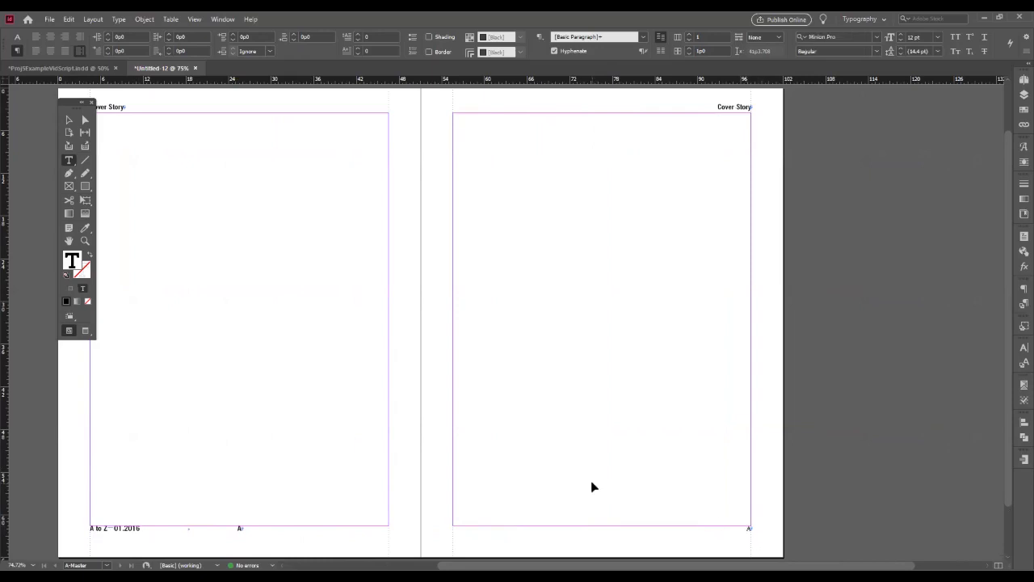
key("ctrl+equal")
key("ctrl+equal")
key("ctrl+equal")
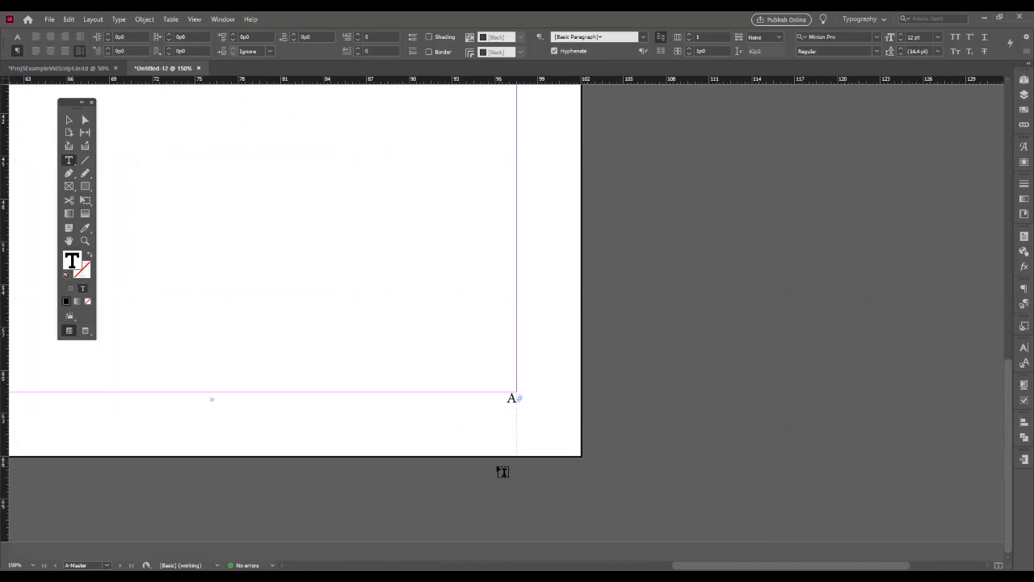
key("BackSpace")
key("ctrl+v")
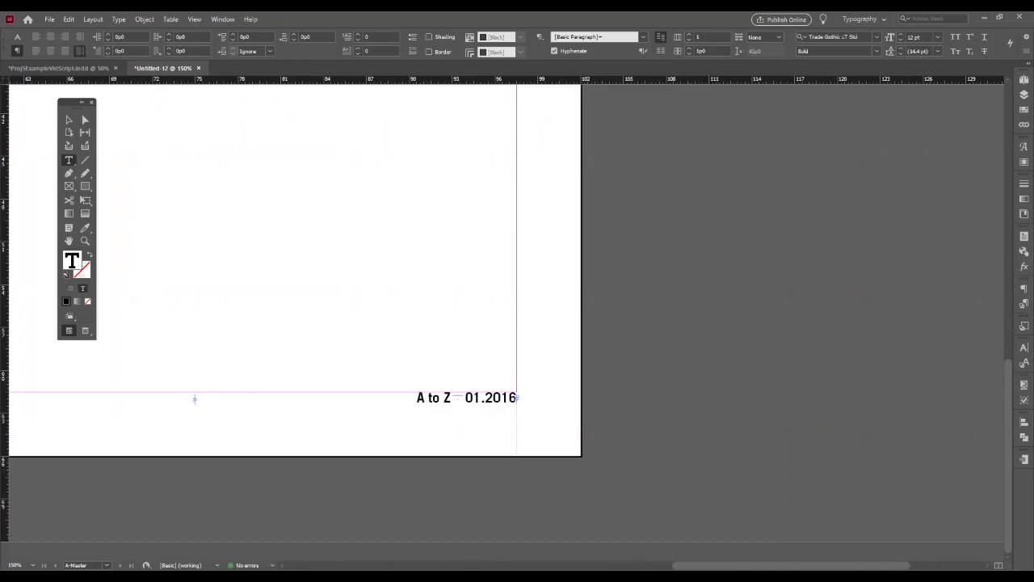
scroll(309, 412, "left", 8)
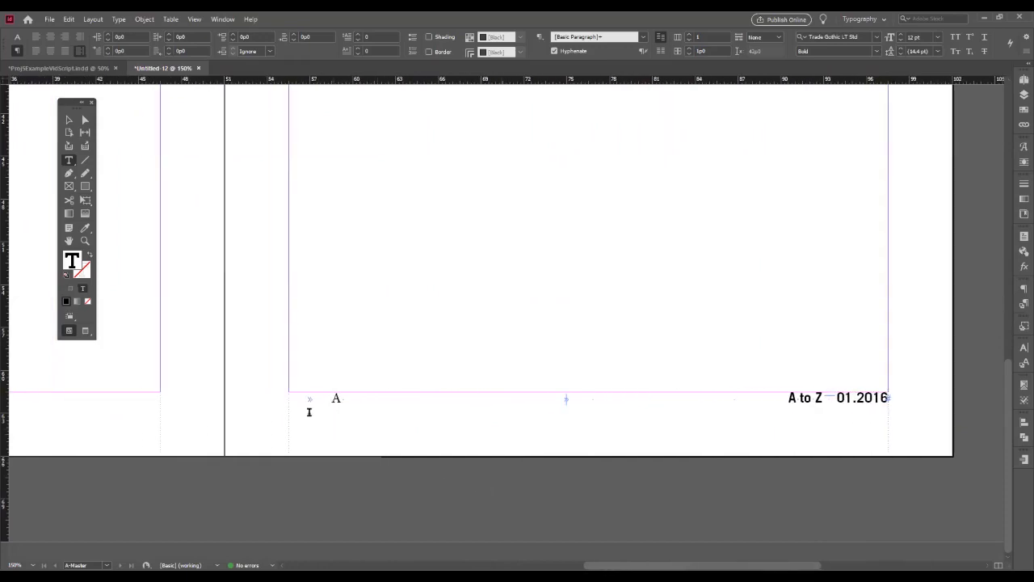
- Apply the left footer's formatting and centre tab stop to the entire right footer line with the Eyedropper tool
left_click(339, 399)
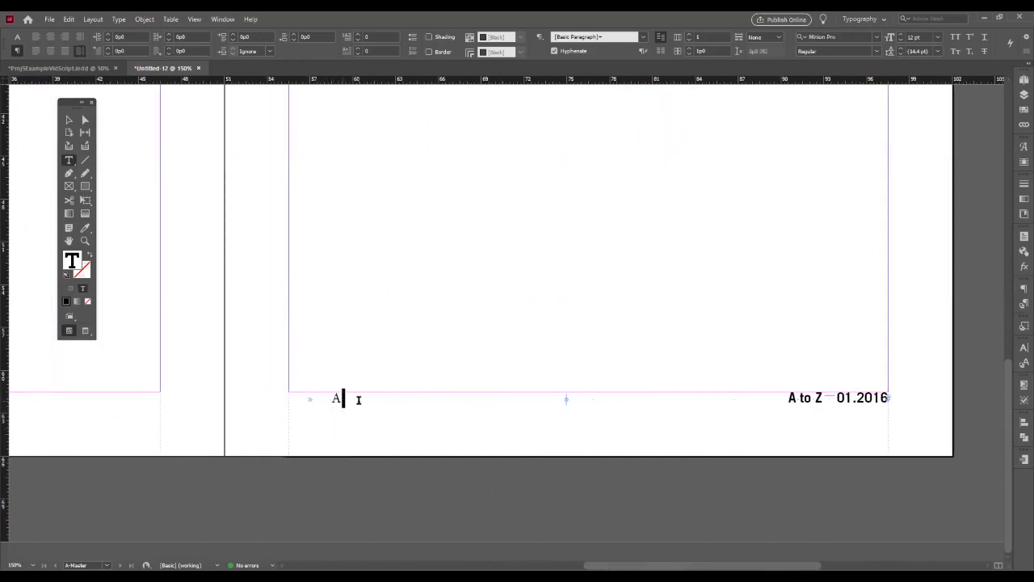
left_click(316, 396)
left_click_drag(359, 400, 330, 402)
left_click(330, 402)
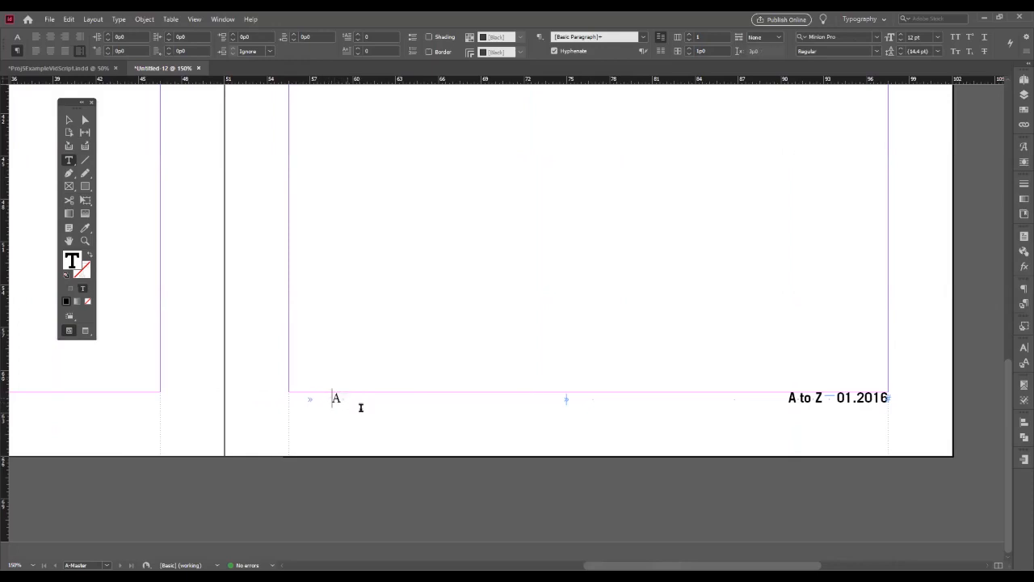
key("ctrl+a")
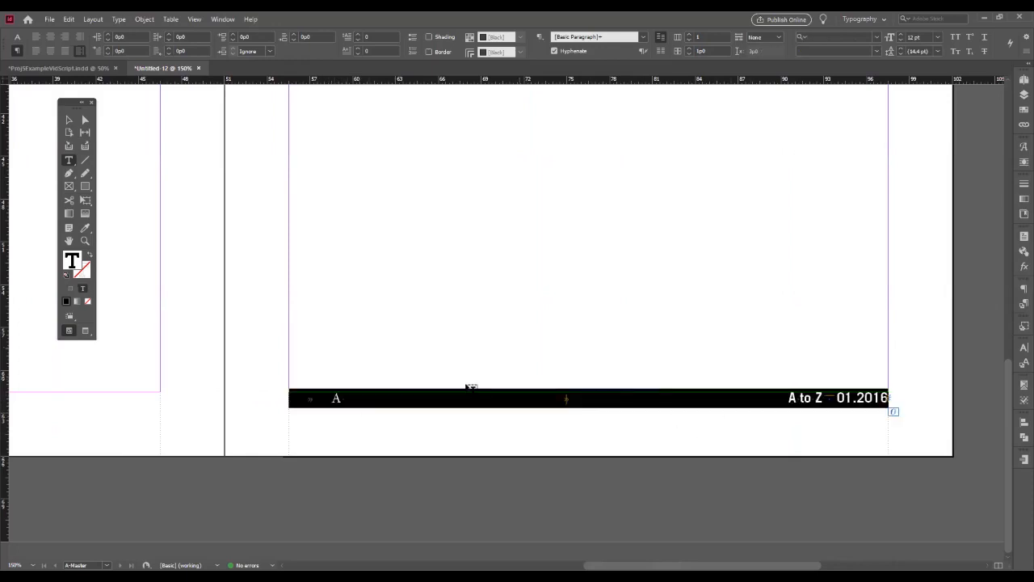
scroll(471, 388, "left", 6)
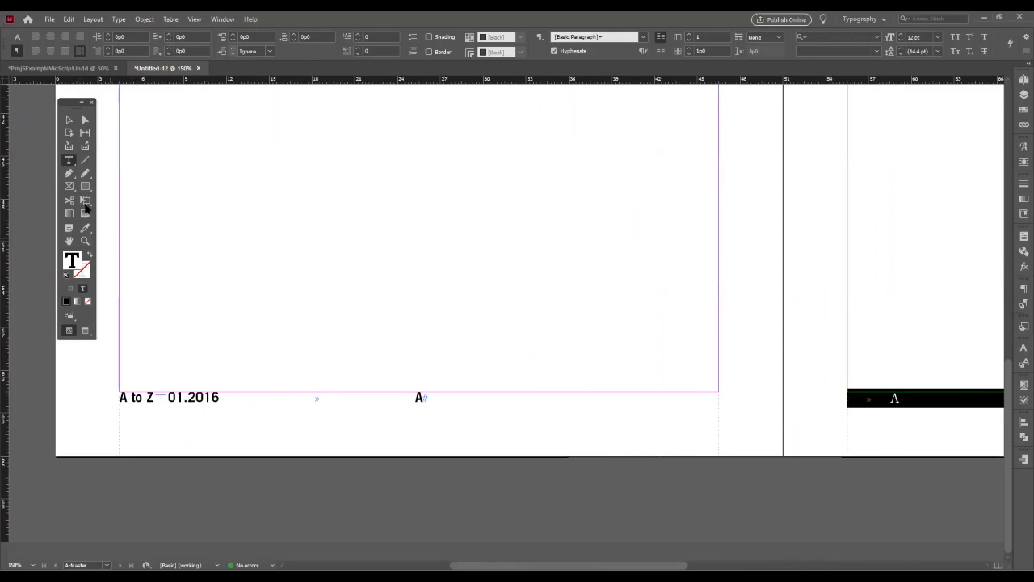
left_click(85, 228)
left_click(416, 395)
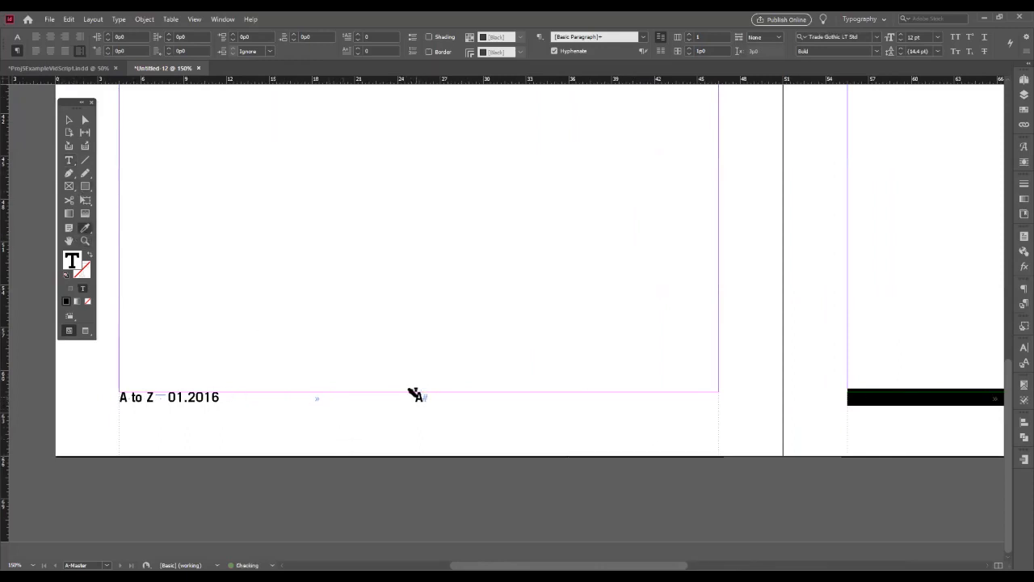
scroll(517, 267, "right", 8)
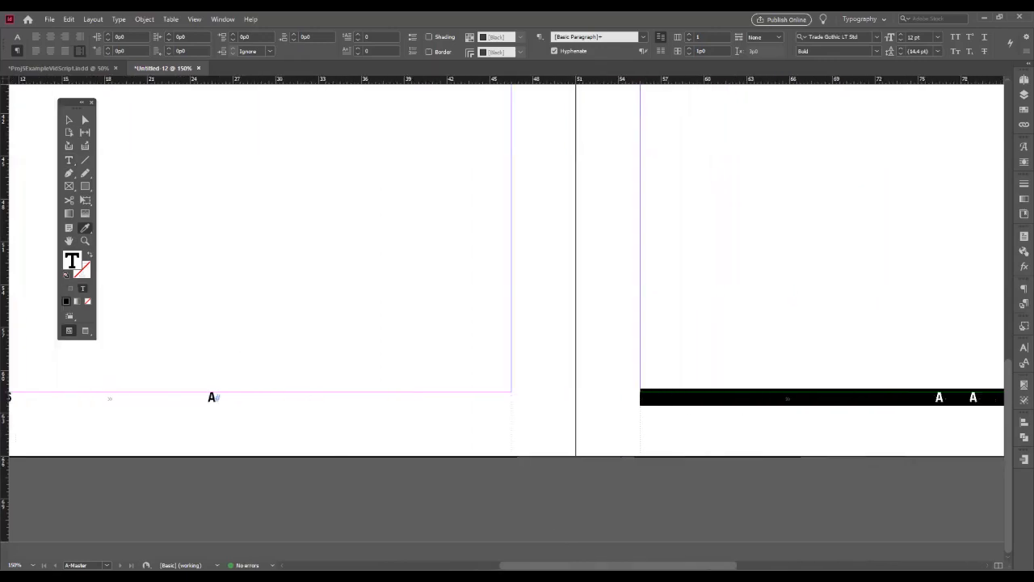
scroll(368, 388, "right", 1)
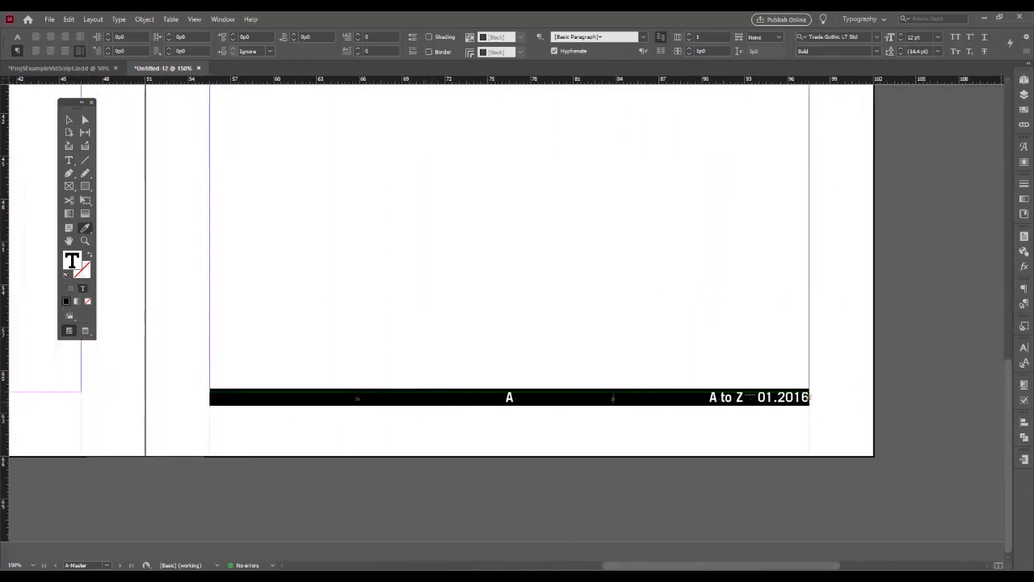
left_click(71, 160)
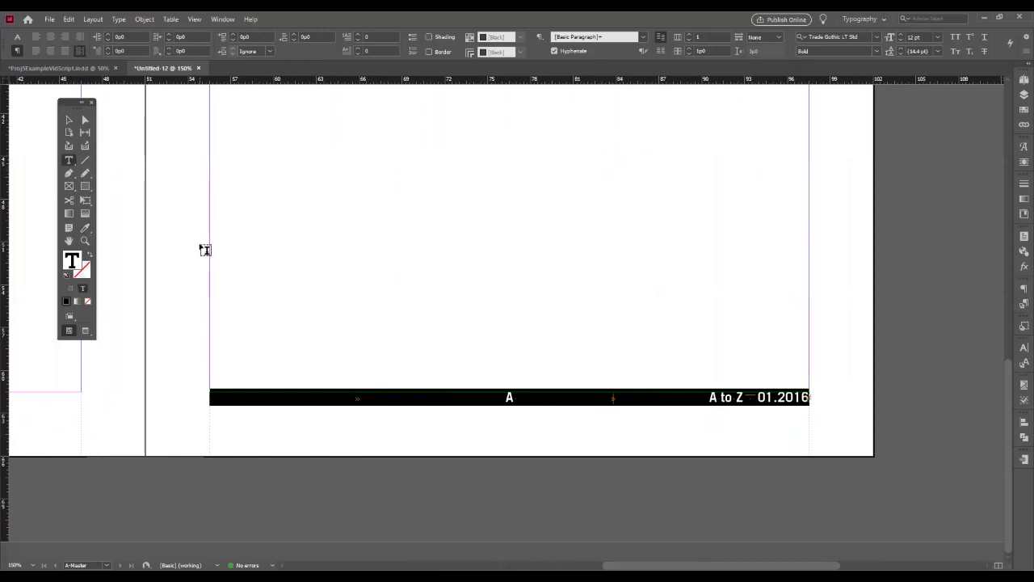
left_click(69, 120)
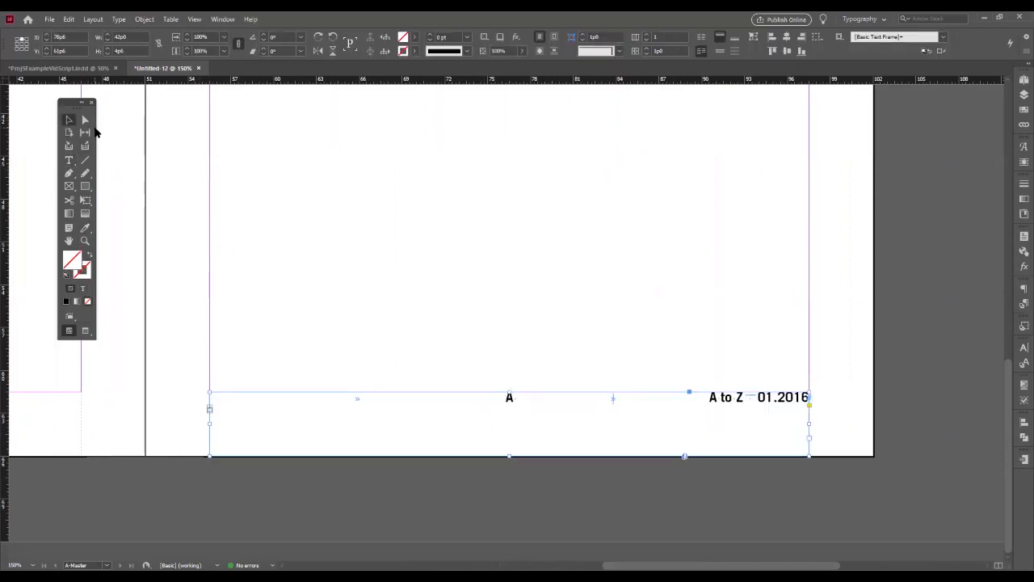
- Add a current page number marker after "Cover Story" in the left header, separated by a right-indent tab
key("ctrl+0")
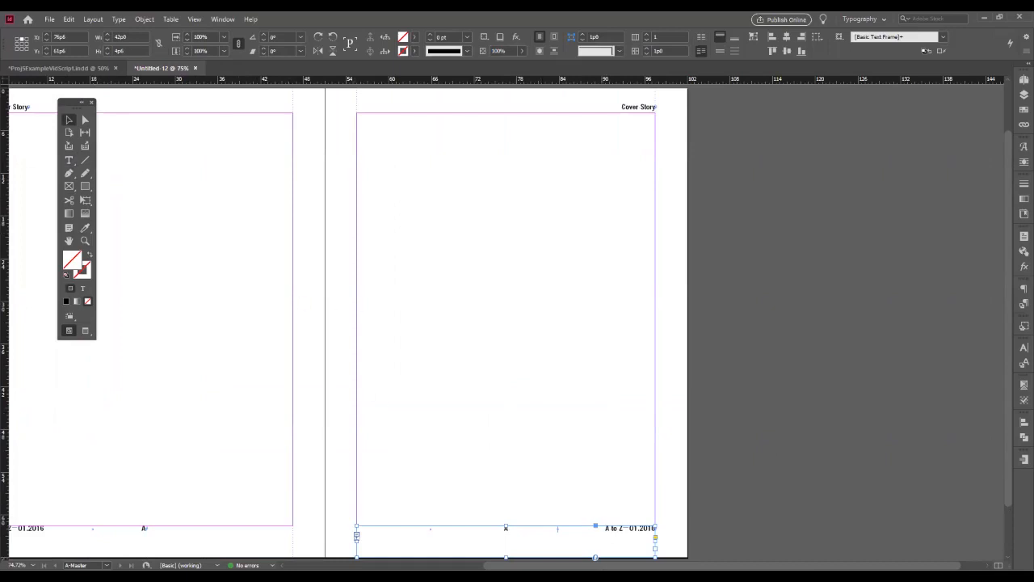
scroll(542, 544, "left", 3)
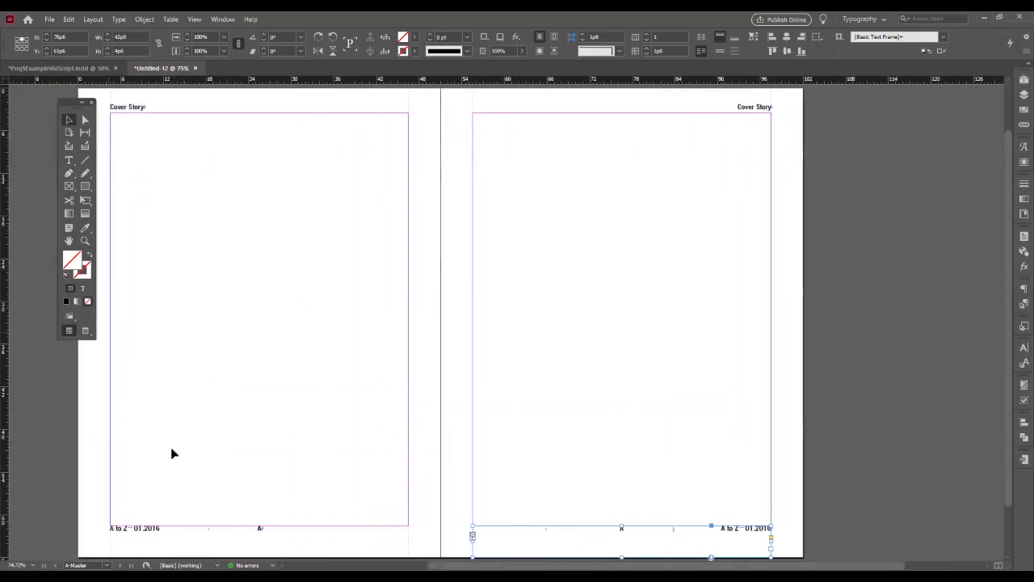
double_click(151, 107)
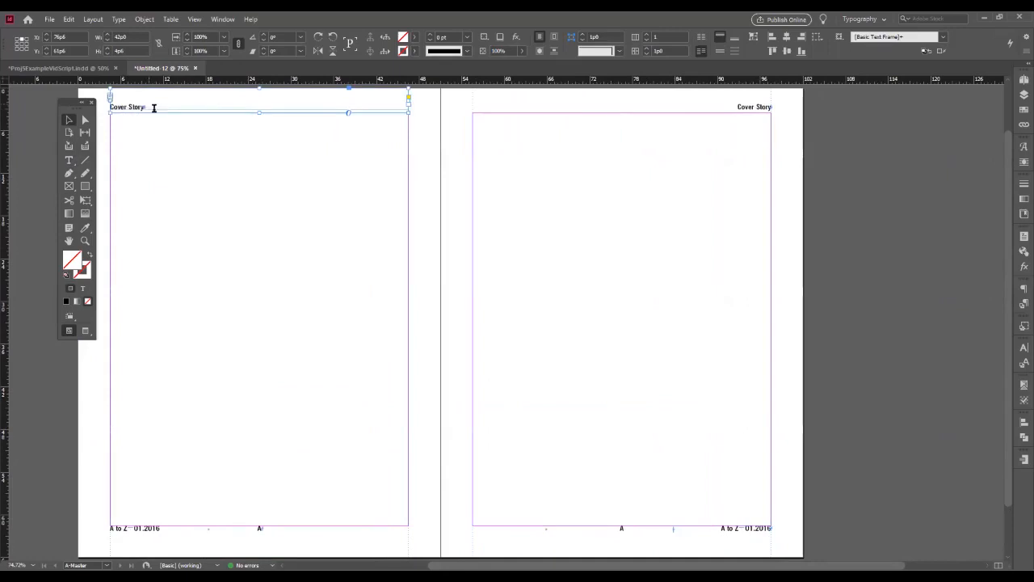
left_click_drag(250, 527, 269, 527)
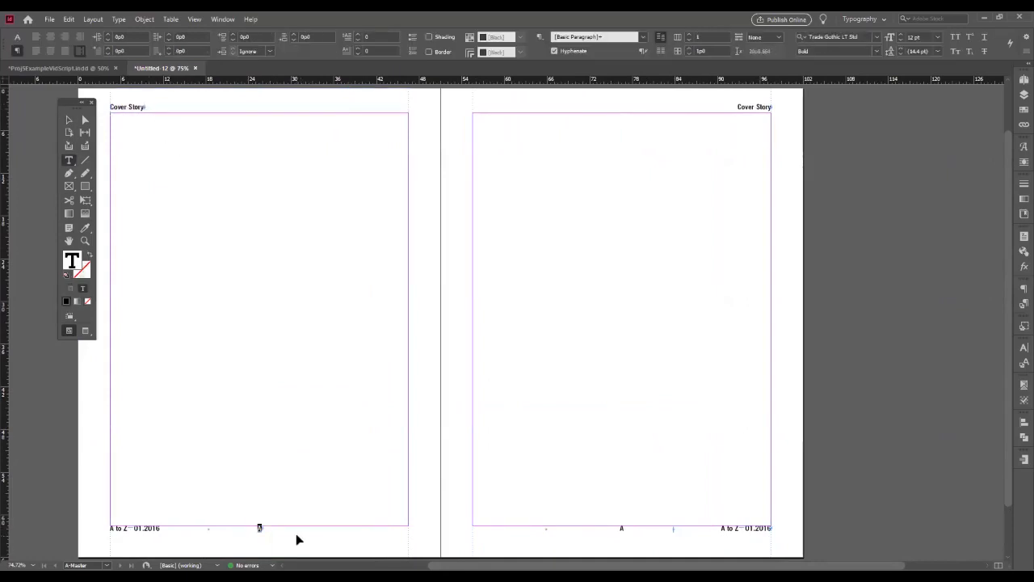
left_click(141, 106)
key("ctrl+alt+shift+n")
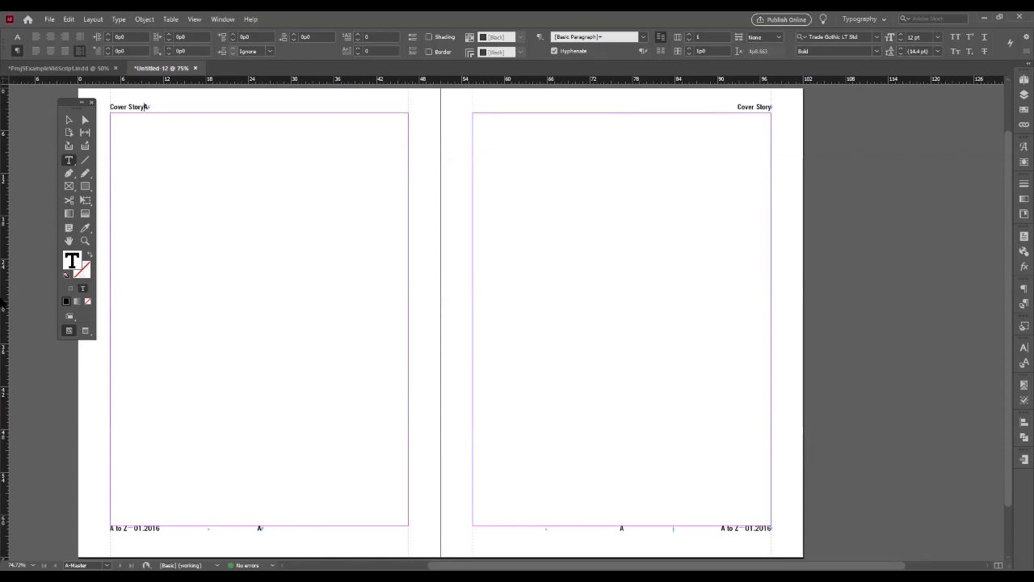
key("shift+Tab")
- Add a current page number marker before "Cover Story" in the right header, separated by a right-indent tab
double_click(486, 105)
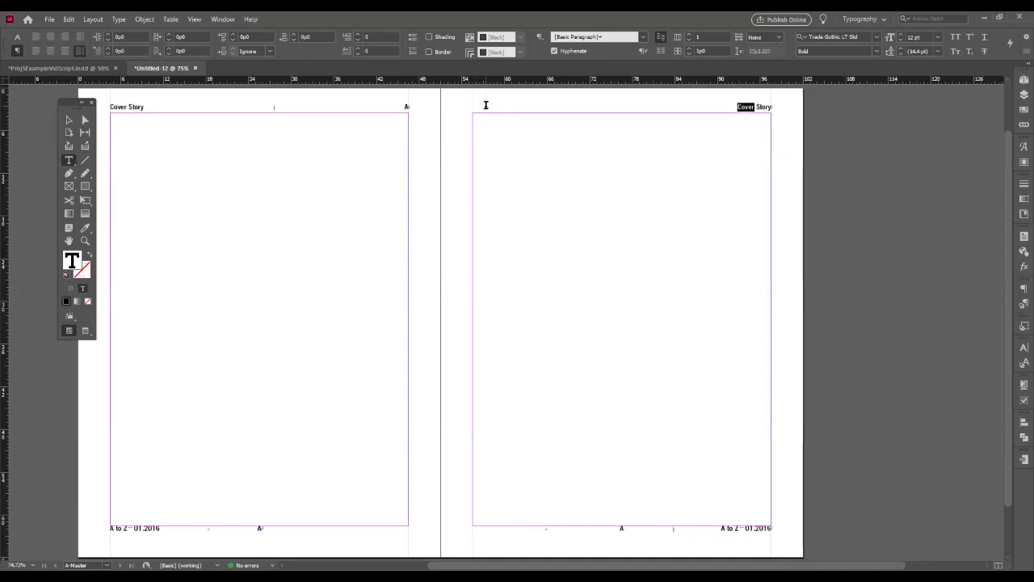
left_click(732, 92)
type("A")
left_click(117, 20)
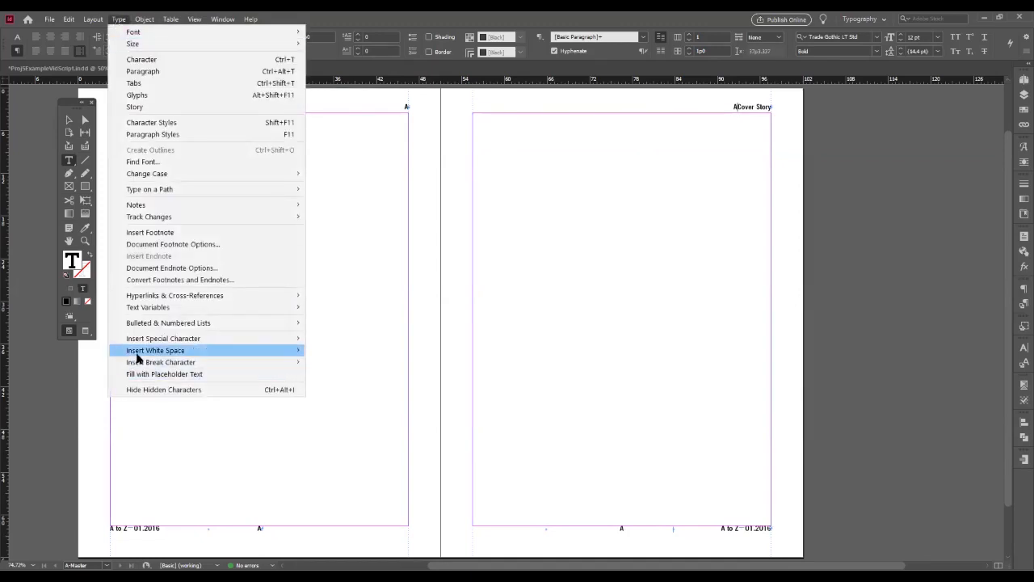
mouse_move(242, 338)
mouse_move(345, 351)
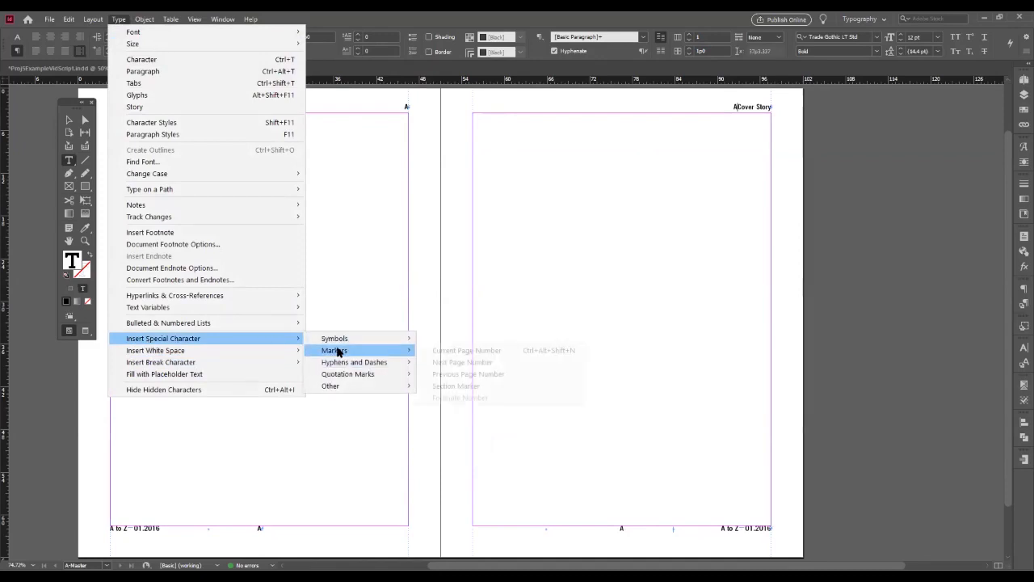
left_click(457, 352)
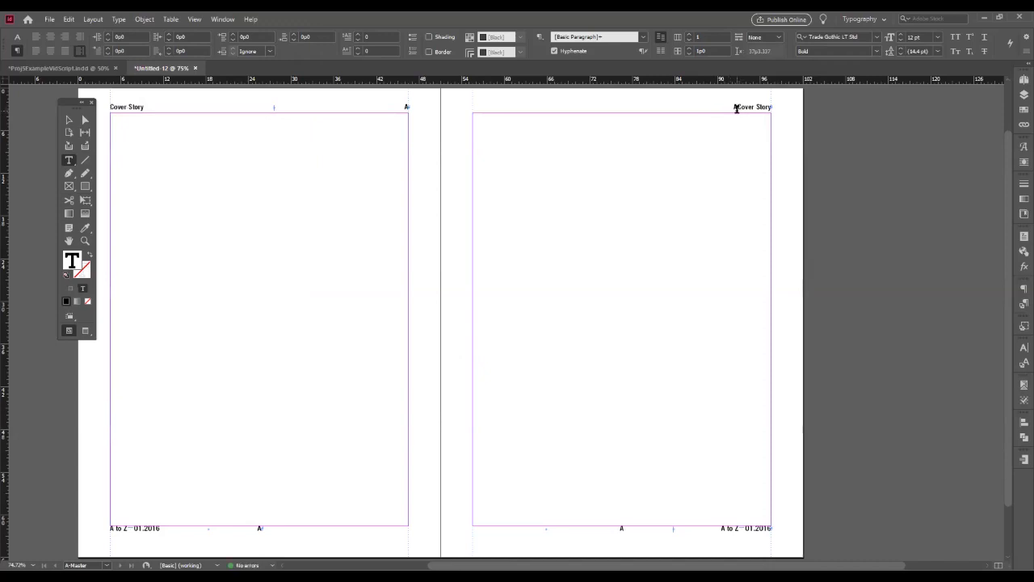
key("shift+Tab")
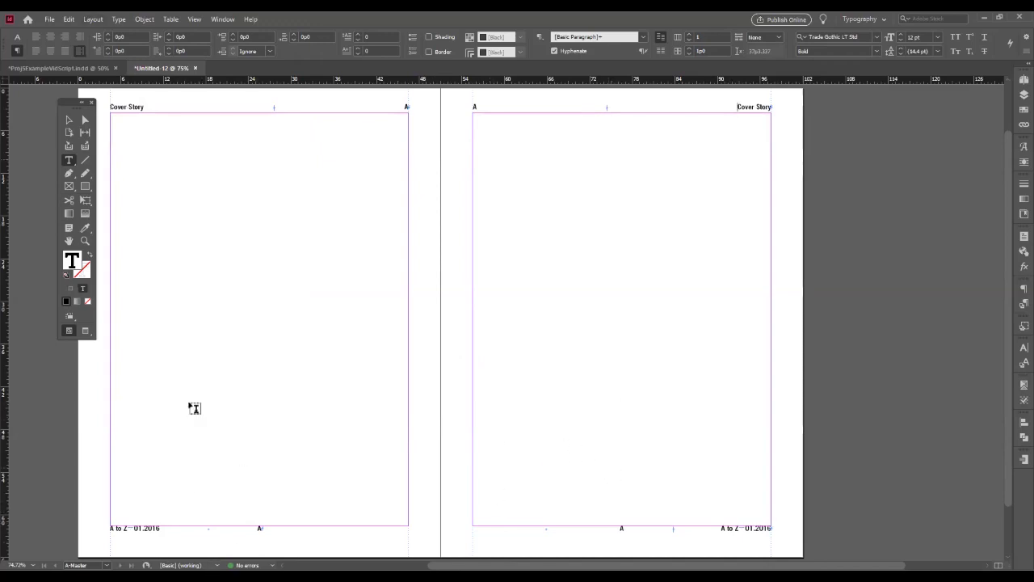
- Remove the page number marker from the left footer and separate "A to Z" and "01.2016" with a right-indent tab
key("Delete")
key("BackSpace")
left_click(131, 527)
key("BackSpace")
key("Tab")
key("Tab")
- Rearrange the right footer without its page number marker, with "01.2016" at the spine and "A to Z" at the outer margin, separated by a right-indent tab
left_click(557, 530)
key("BackSpace")
key("BackSpace")
left_click_drag(747, 528, 714, 528)
key("ctrl+c")
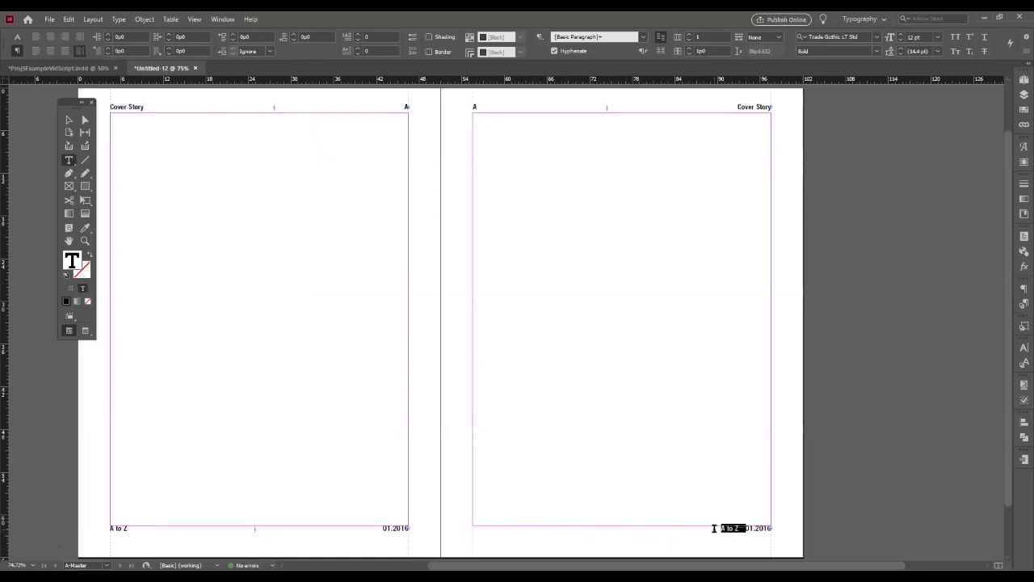
key("BackSpace")
key("shift+Tab")
left_click(121, 528)
key("ctrl+v")
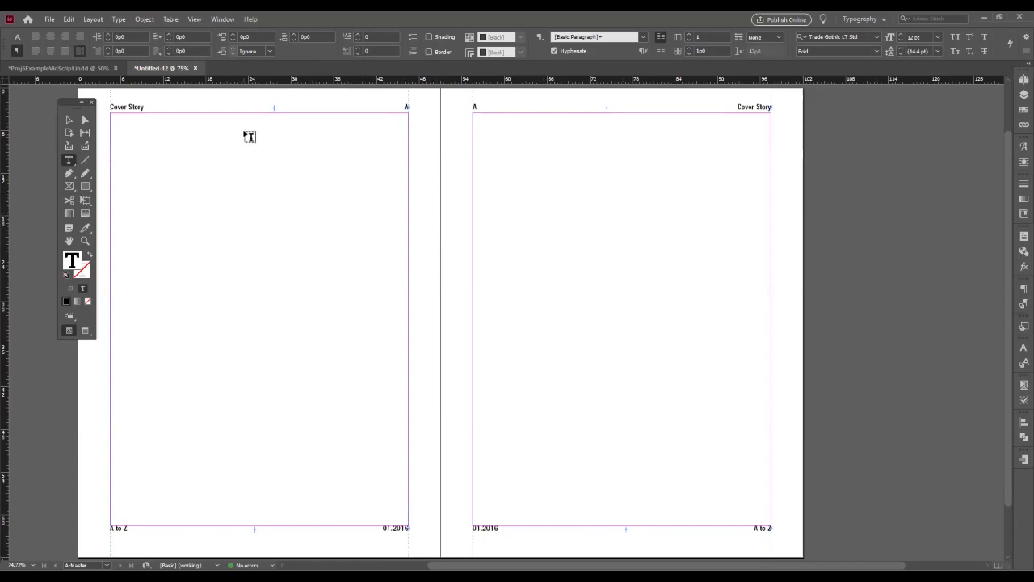
- Leave the master spread and open the first document page, with the page list enlarged
left_click(70, 121)
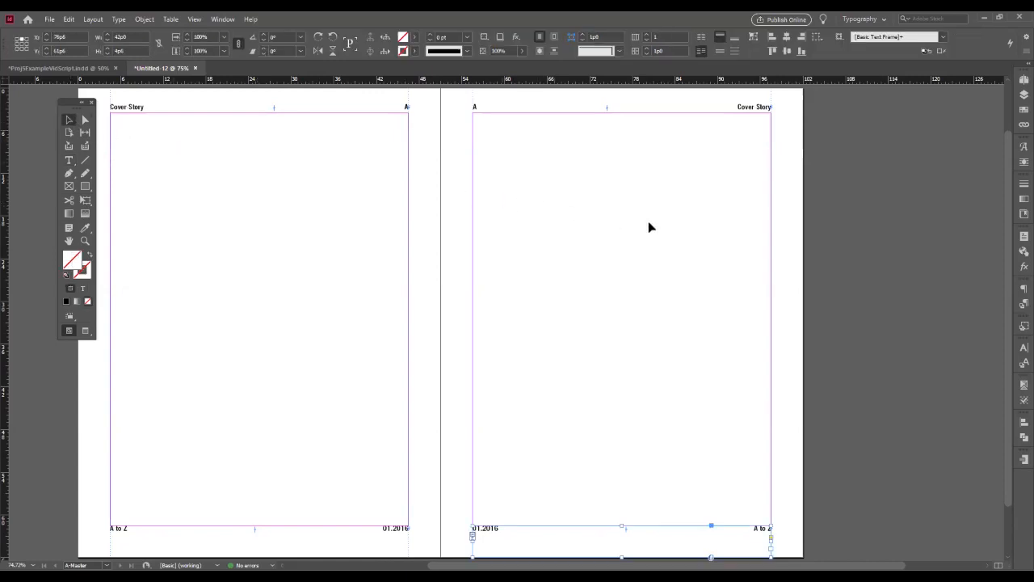
key("ctrl+minus")
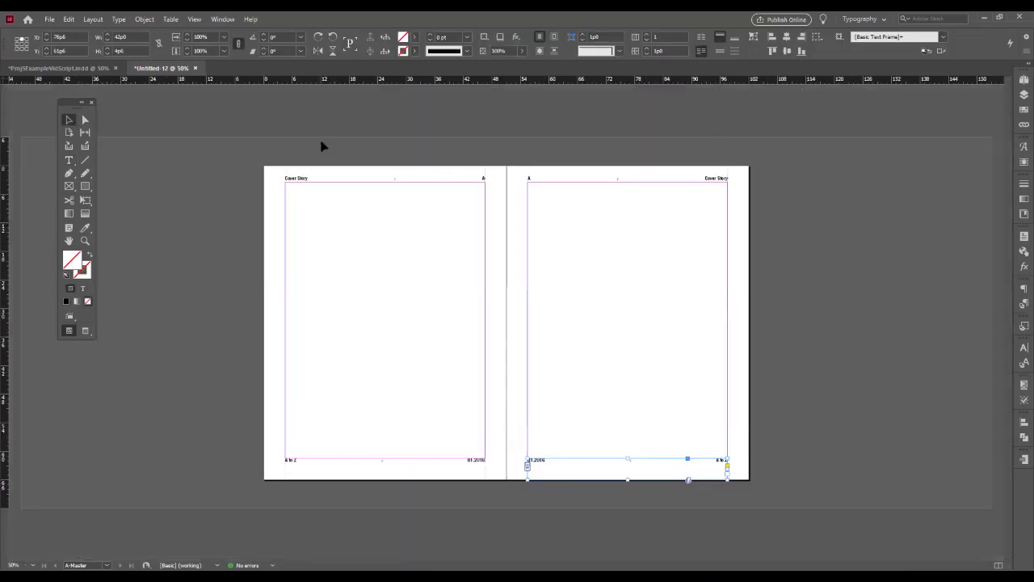
left_click(1021, 96)
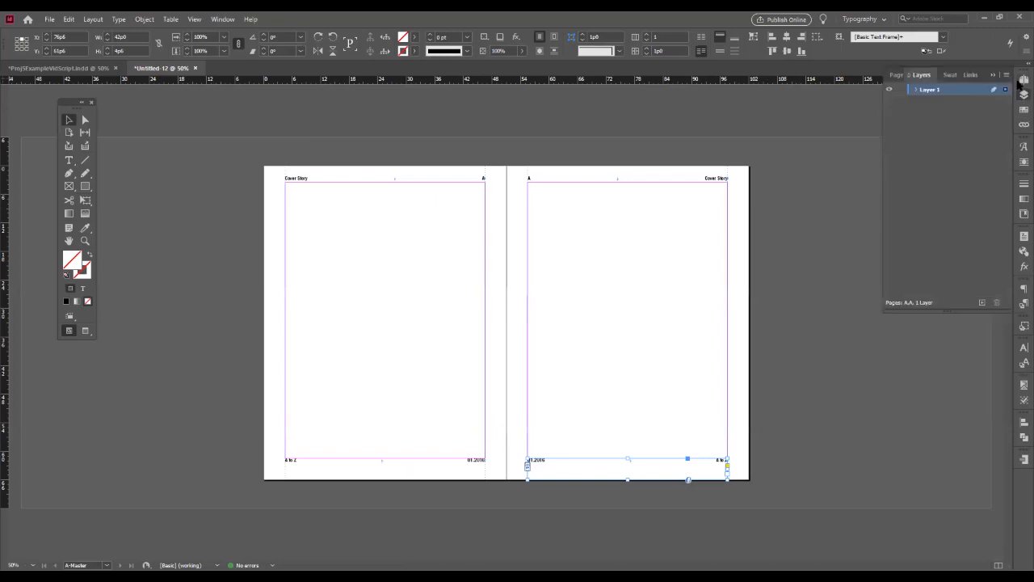
left_click(1024, 80)
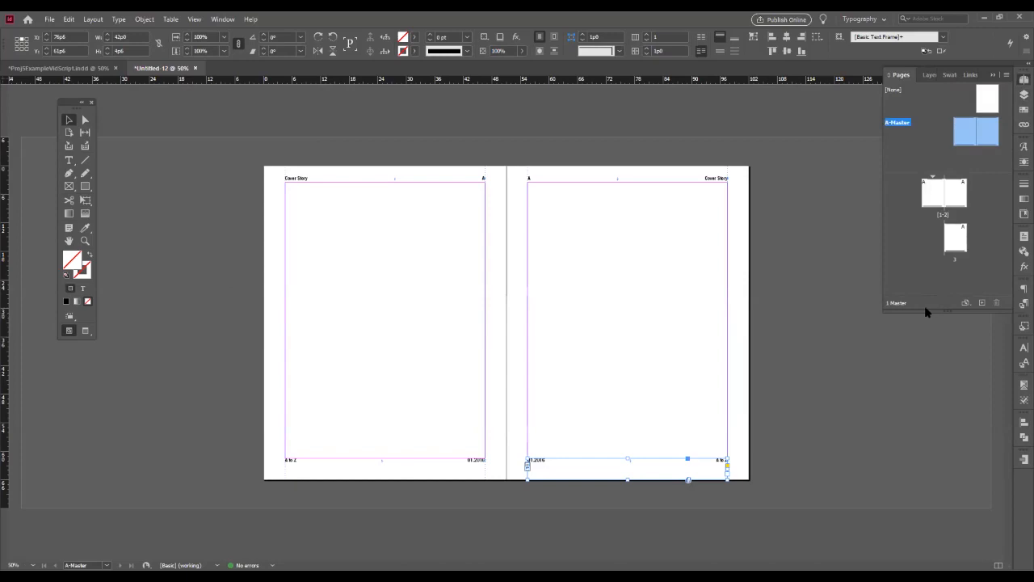
left_click_drag(926, 309, 956, 394)
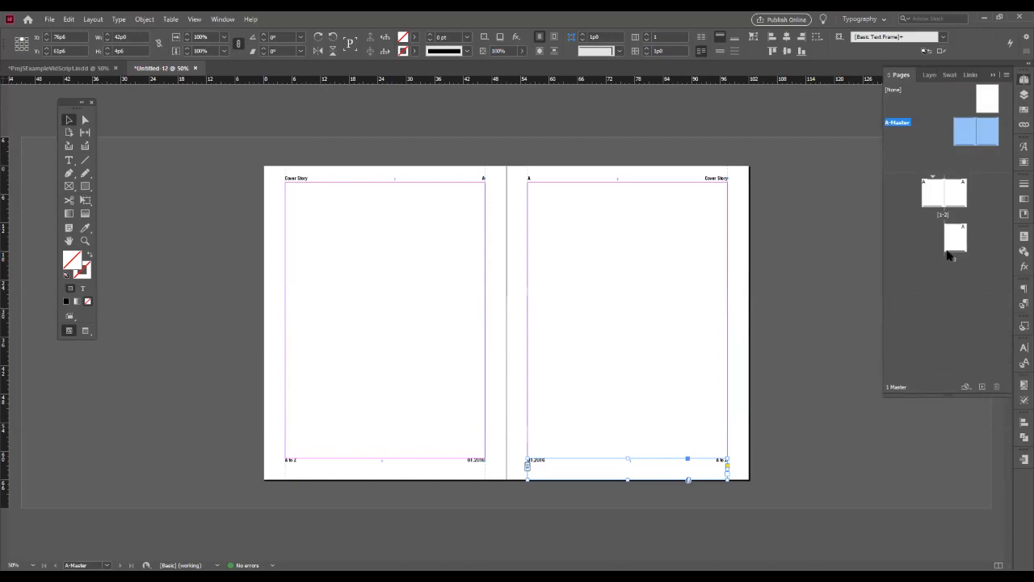
double_click(929, 200)
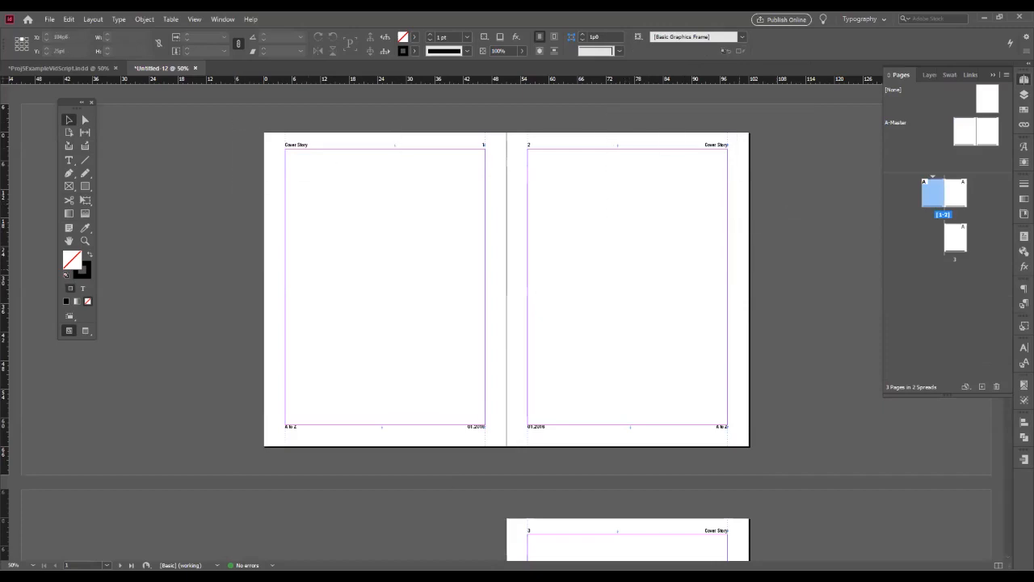
- Examine the headers, page numbers and footers on all three document pages
left_click_drag(798, 371, 646, 480)
scroll(428, 218, "down", 5)
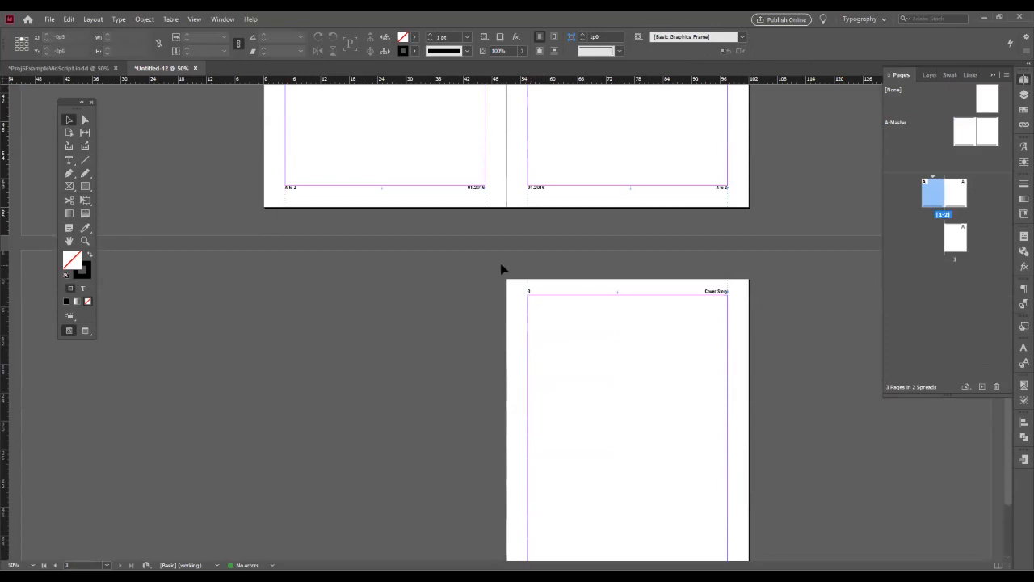
scroll(447, 352, "down", 2)
left_click_drag(469, 411, 607, 523)
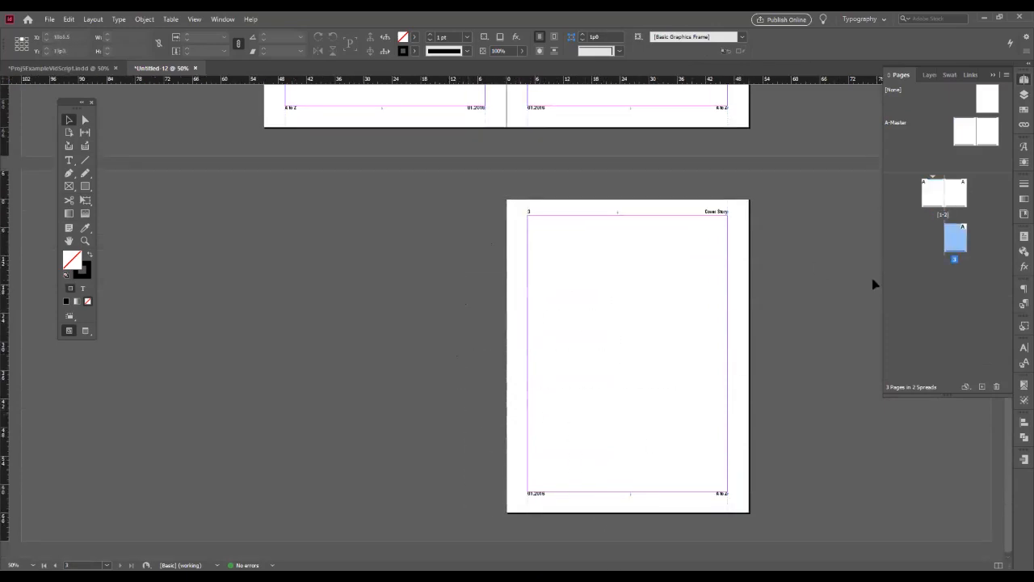
left_click(527, 211)
left_click(451, 271)
scroll(727, 308, "up", 8)
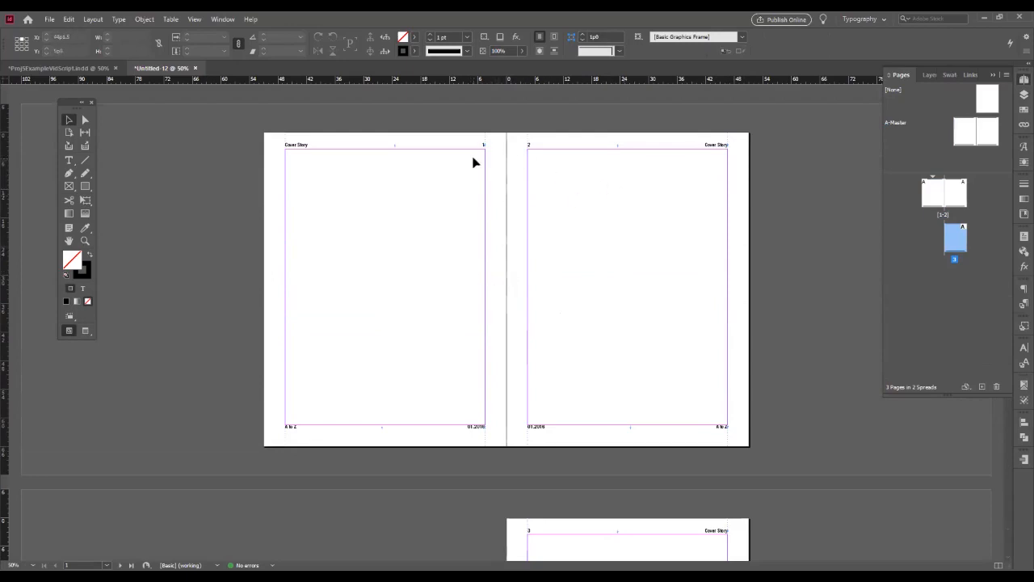
scroll(479, 353, "down", 2)
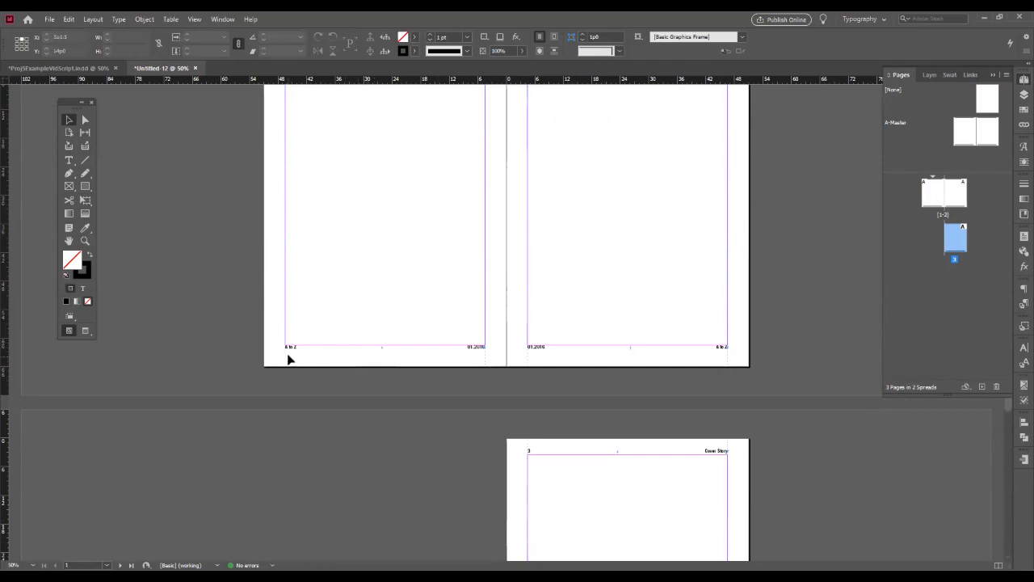
scroll(303, 309, "up", 3)
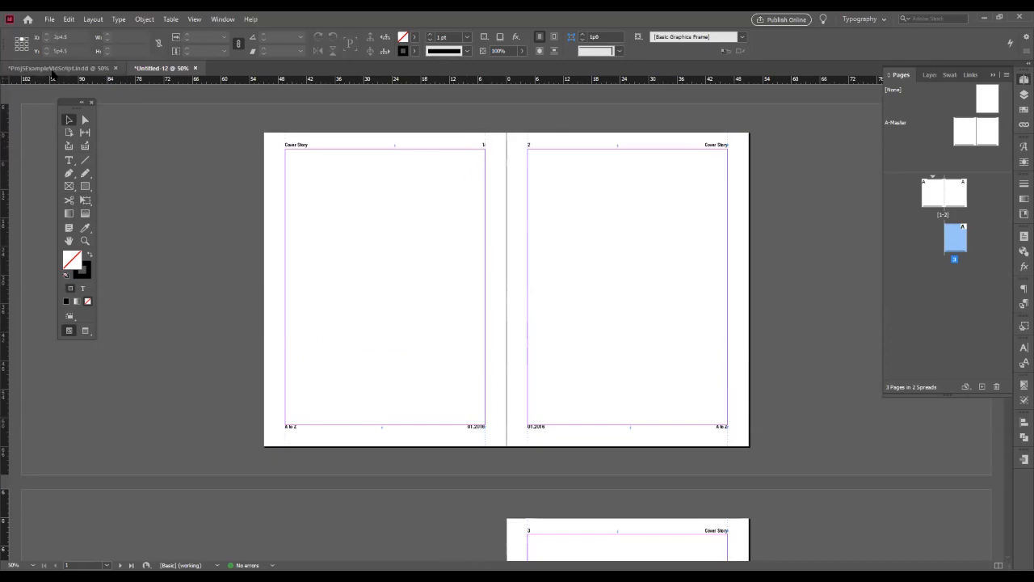
- In Proj5ExampleVidScript.indd, try the "25" page number frame halfway up the outer margin, then place it level with the bottom page margin
left_click(52, 69)
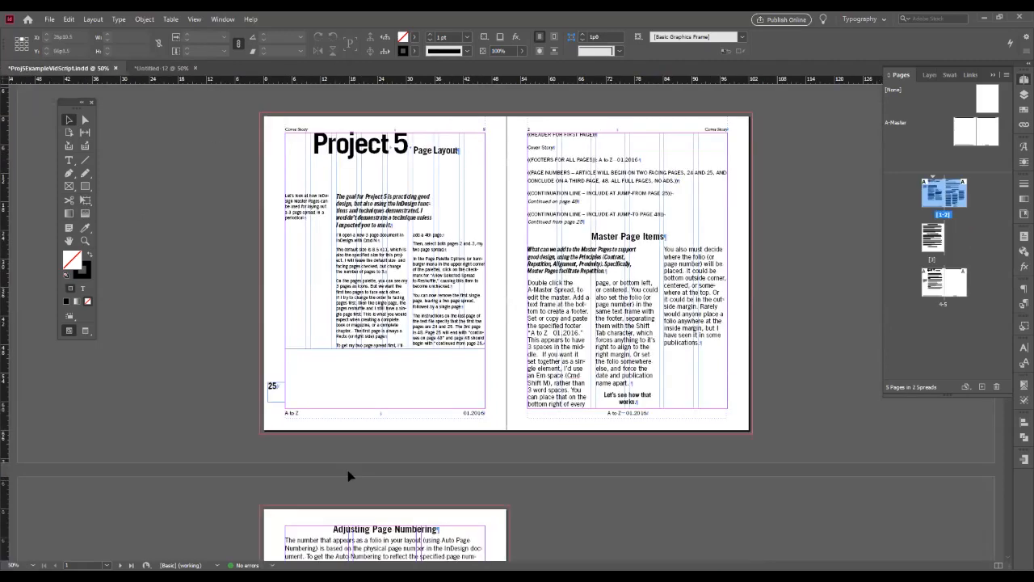
left_click(275, 396)
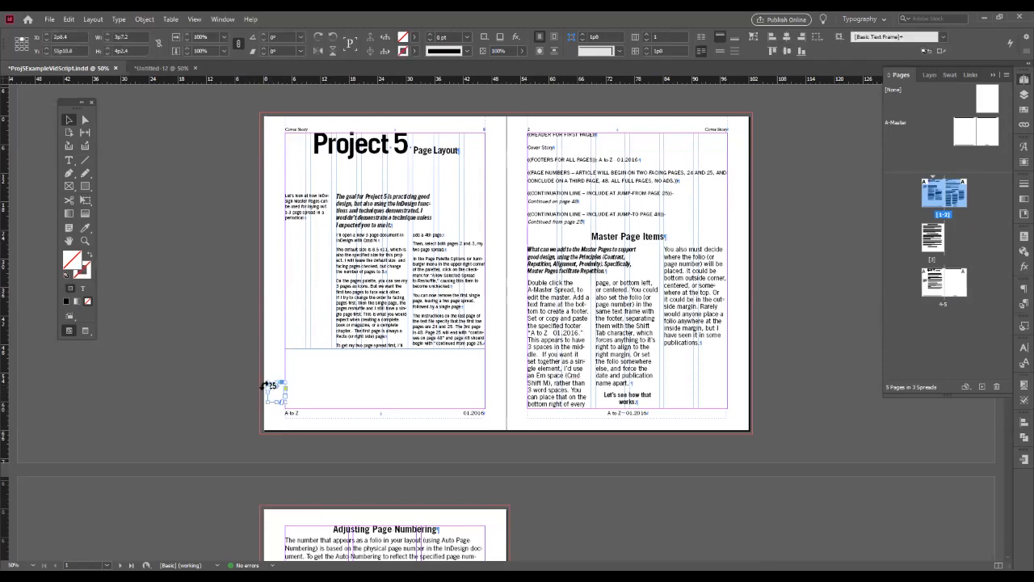
left_click_drag(273, 388, 273, 267)
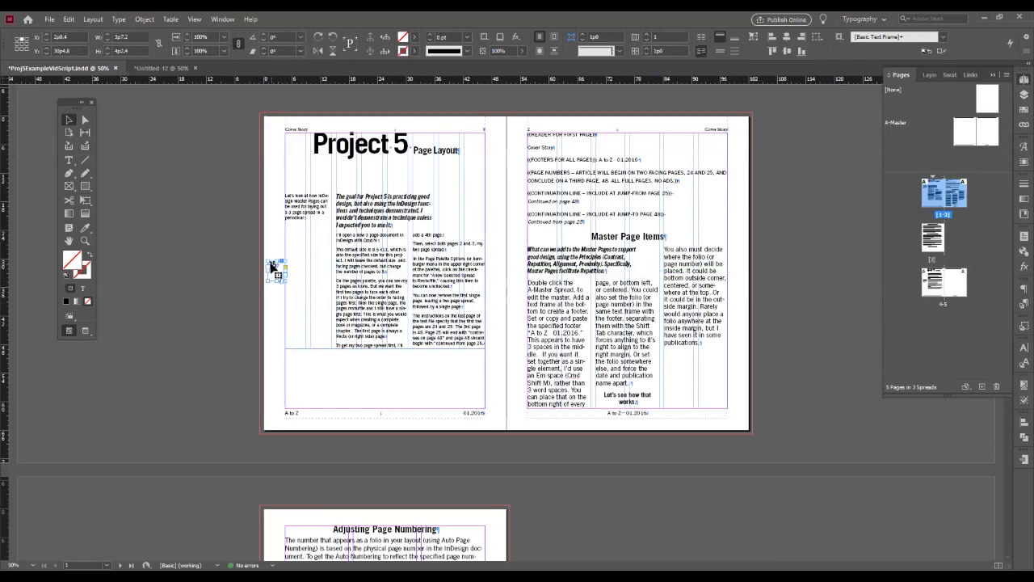
left_click_drag(273, 265, 271, 392)
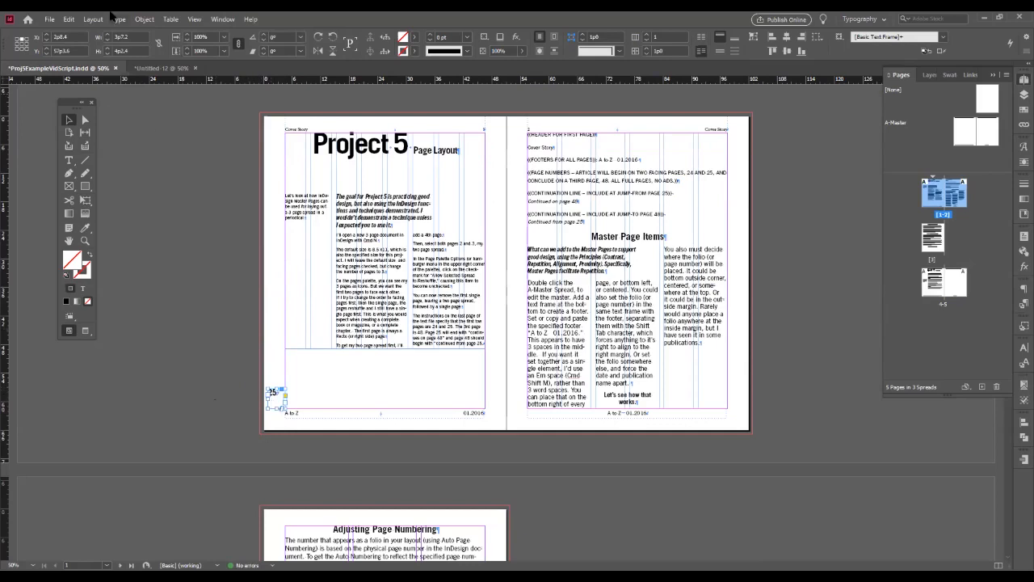
- Set the "25" frame's vertical justification to Bottom and right-align its text
key("ctrl+b")
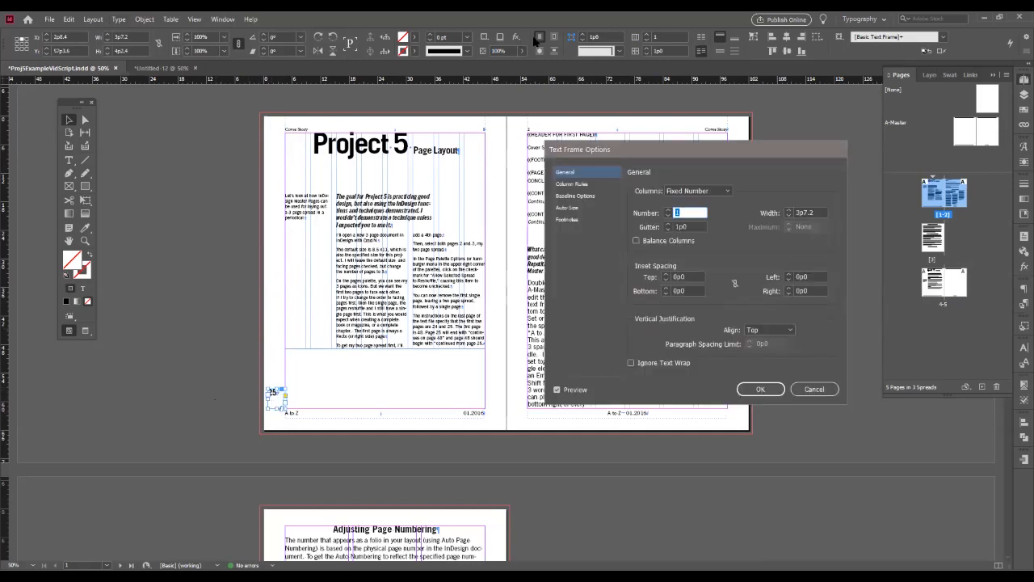
left_click(769, 329)
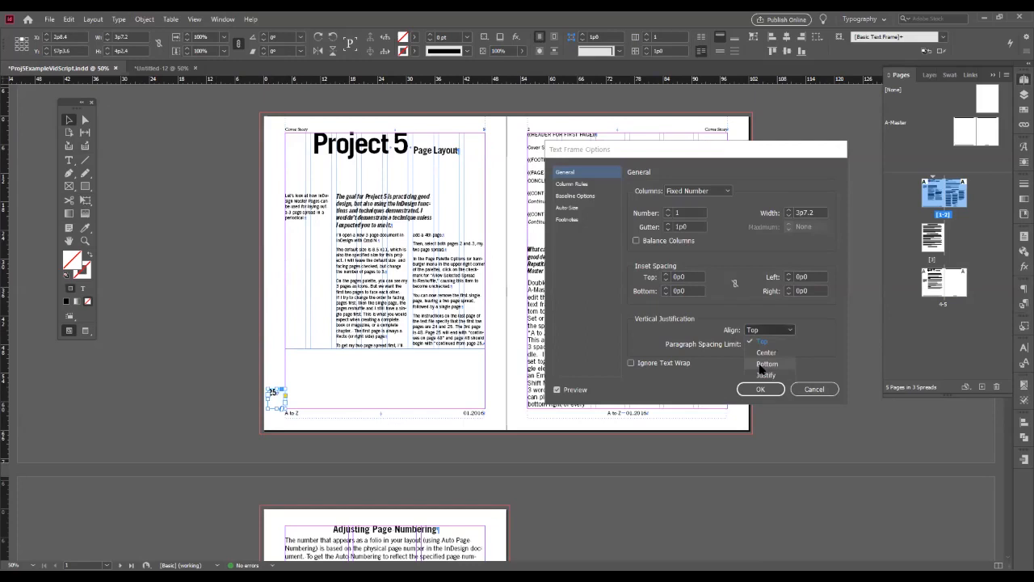
left_click(766, 363)
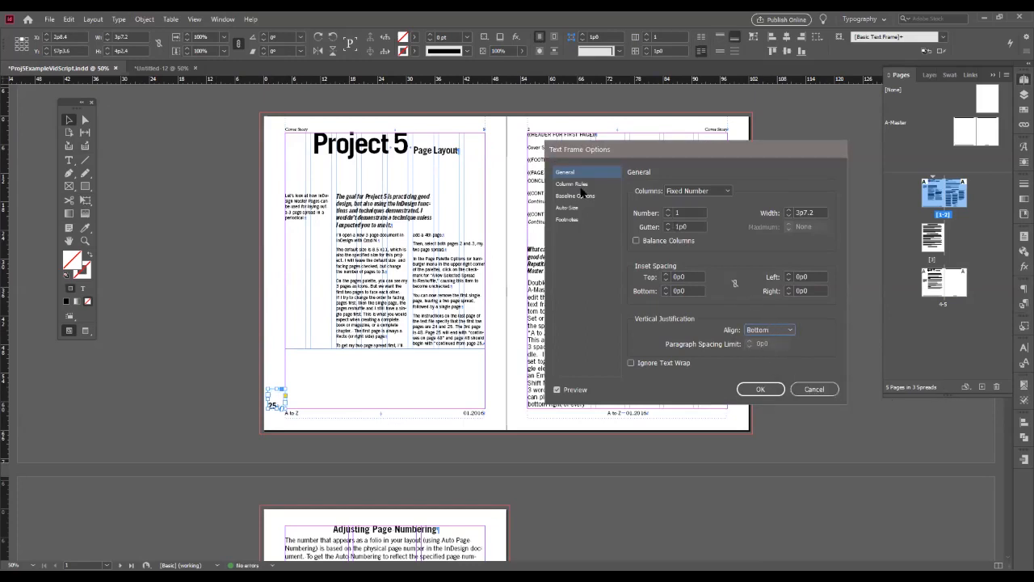
key("Return")
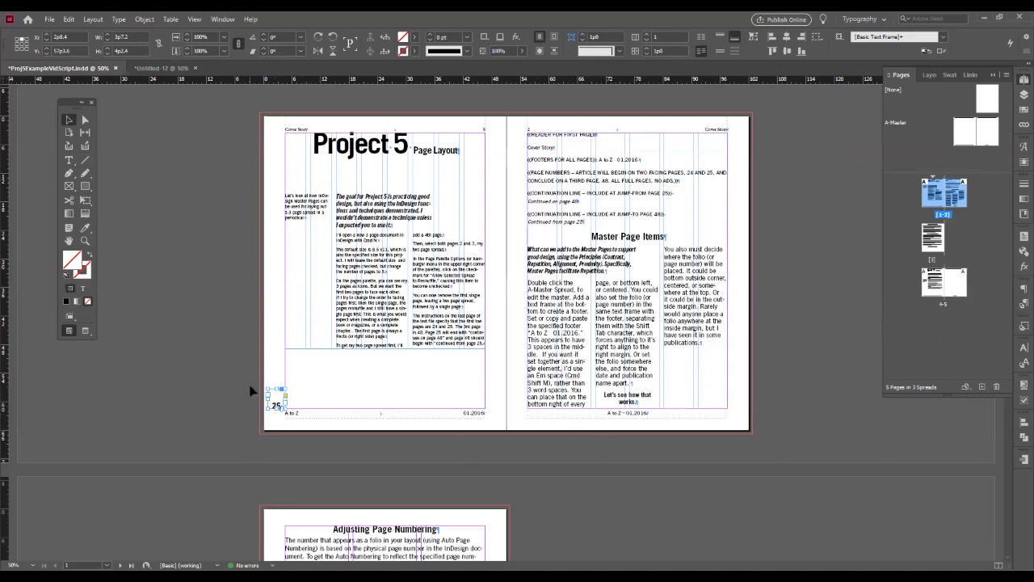
left_click(381, 420)
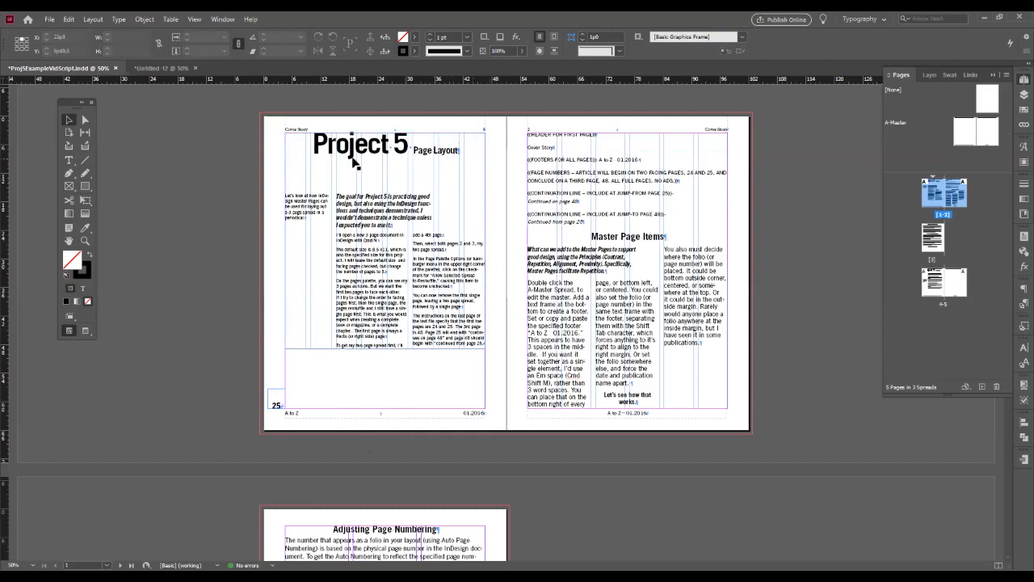
scroll(638, 323, "down", 7)
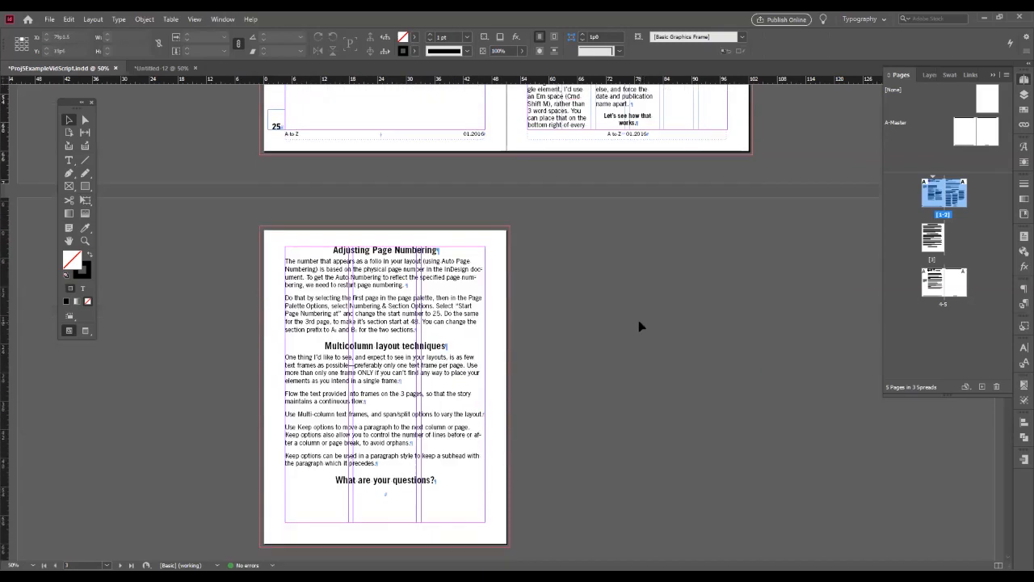
scroll(638, 326, "up", 7)
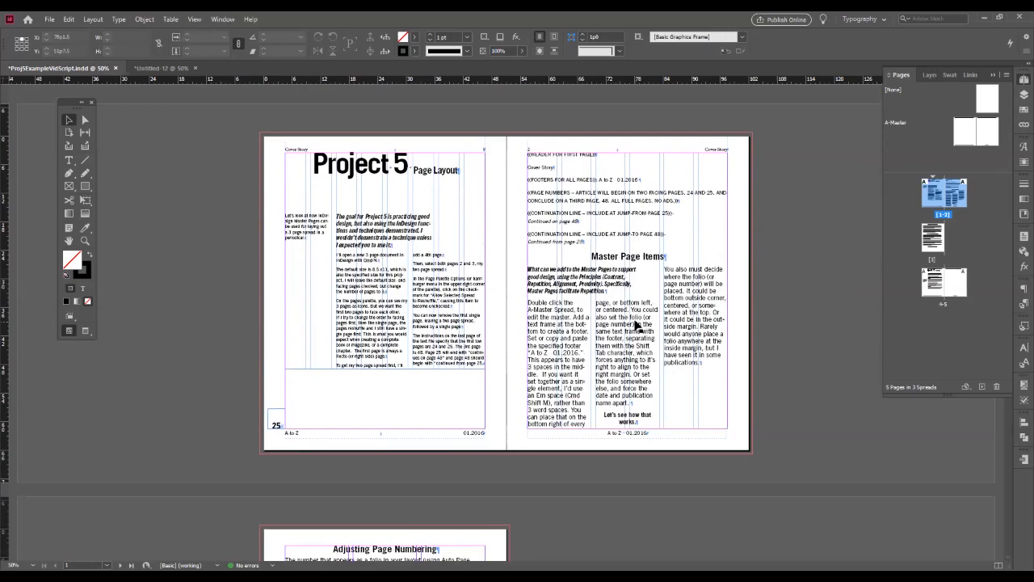
scroll(635, 323, "down", 6)
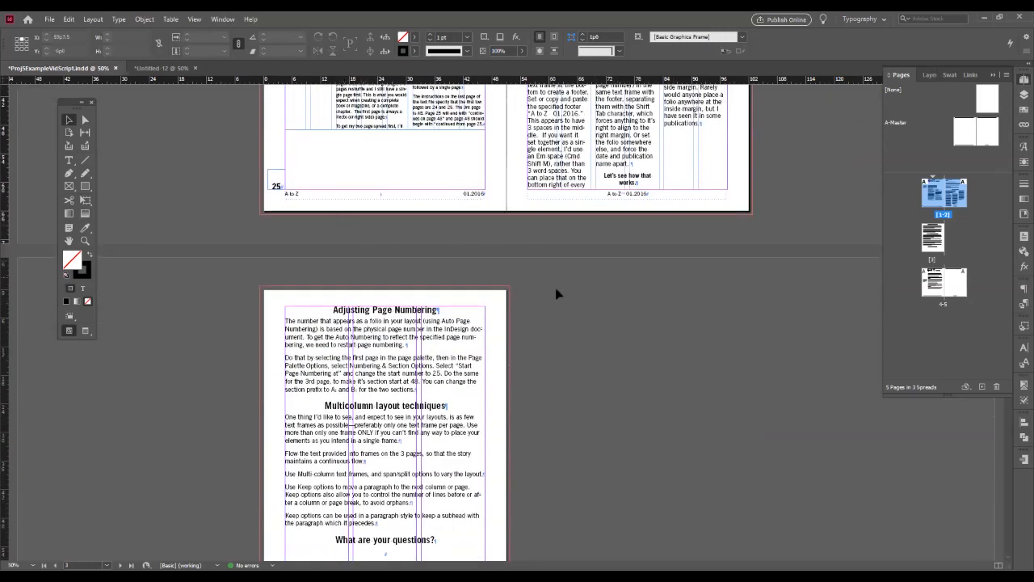
scroll(555, 293, "up", 6)
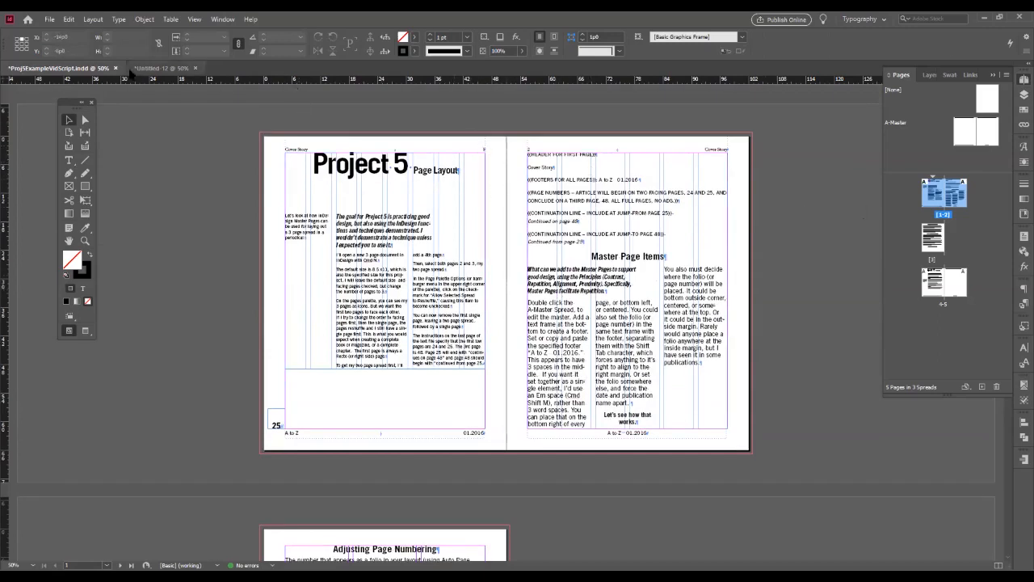
- Switch back to Untitled-12 and set its first page to start page numbering at 25 with the section prefix "A:"
left_click(159, 70)
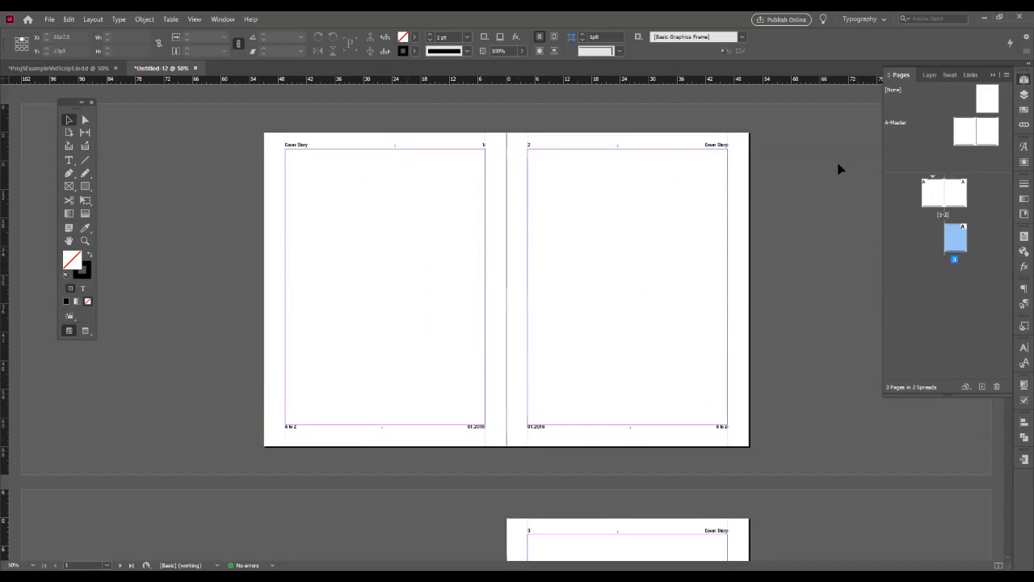
left_click(926, 200)
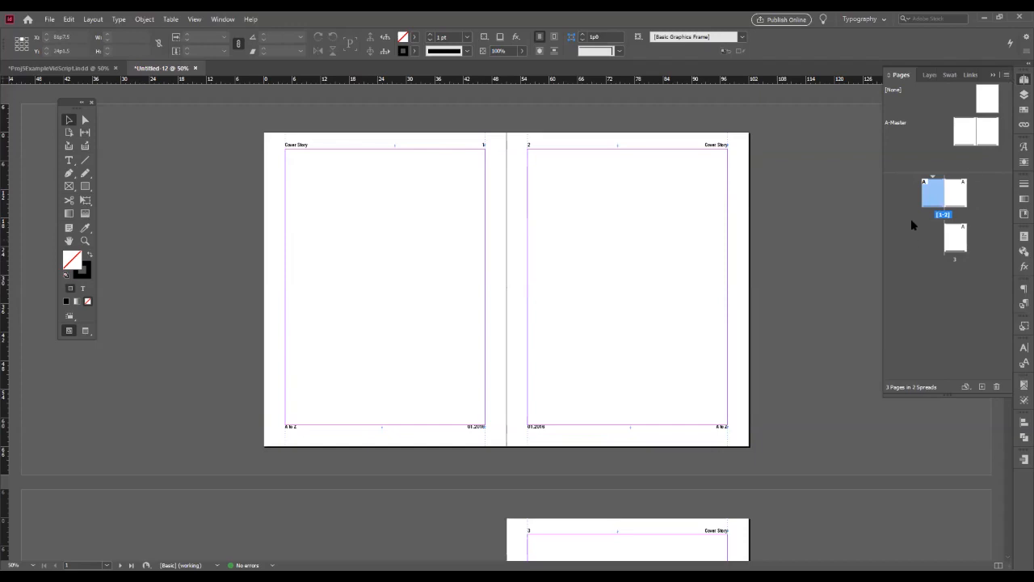
left_click(1006, 74)
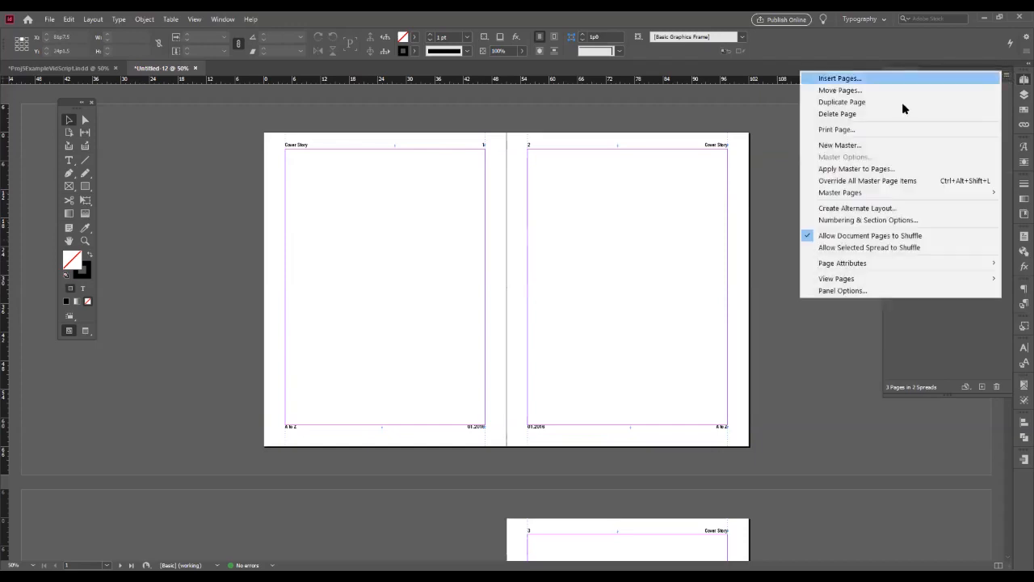
left_click(855, 225)
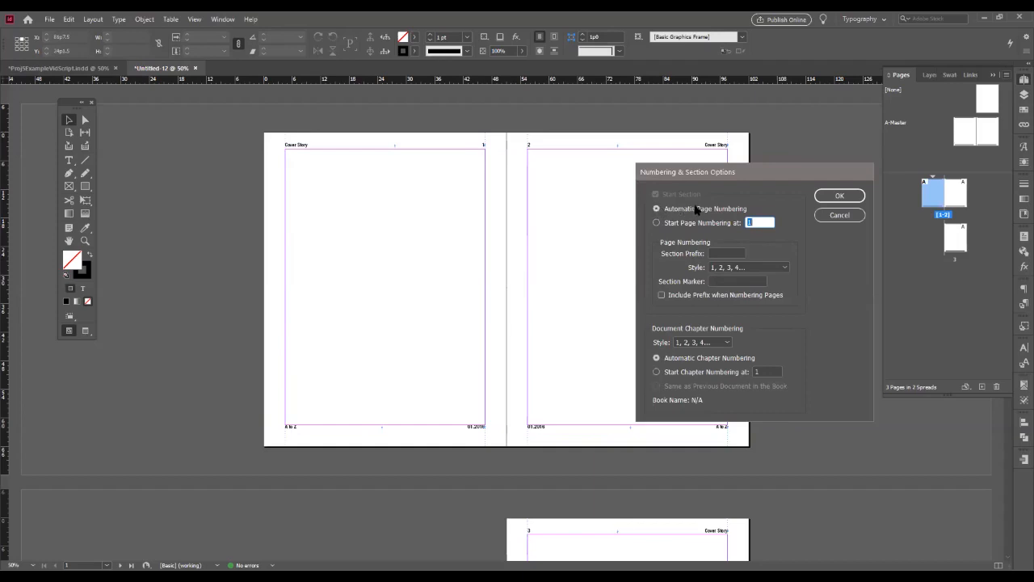
left_click(656, 222)
type("25")
left_click(717, 251)
type("A:")
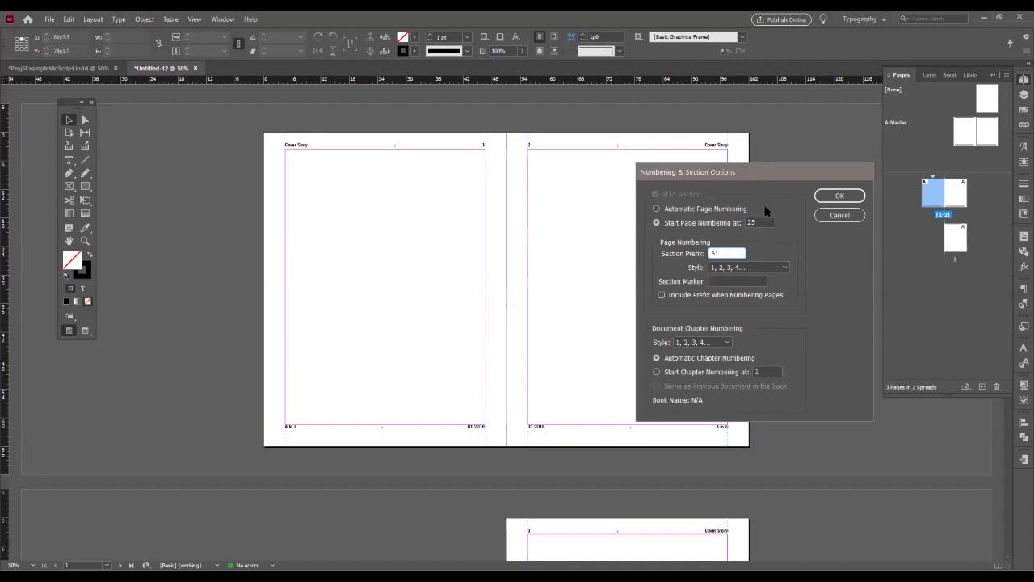
left_click(836, 196)
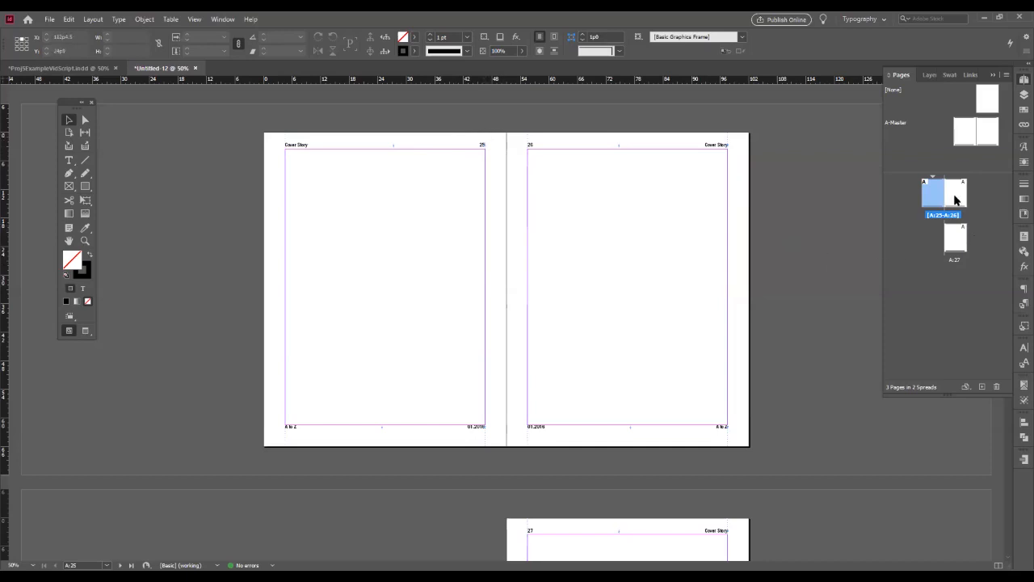
- Start a new section on the third page with page numbering at 48 and the section prefix "B:"
scroll(793, 333, "down", 5)
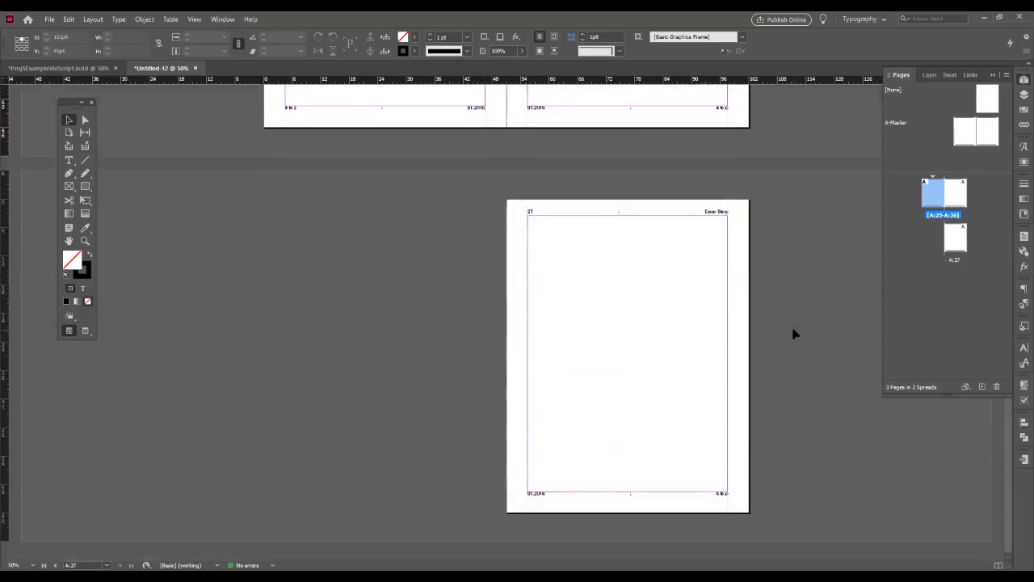
left_click(960, 245)
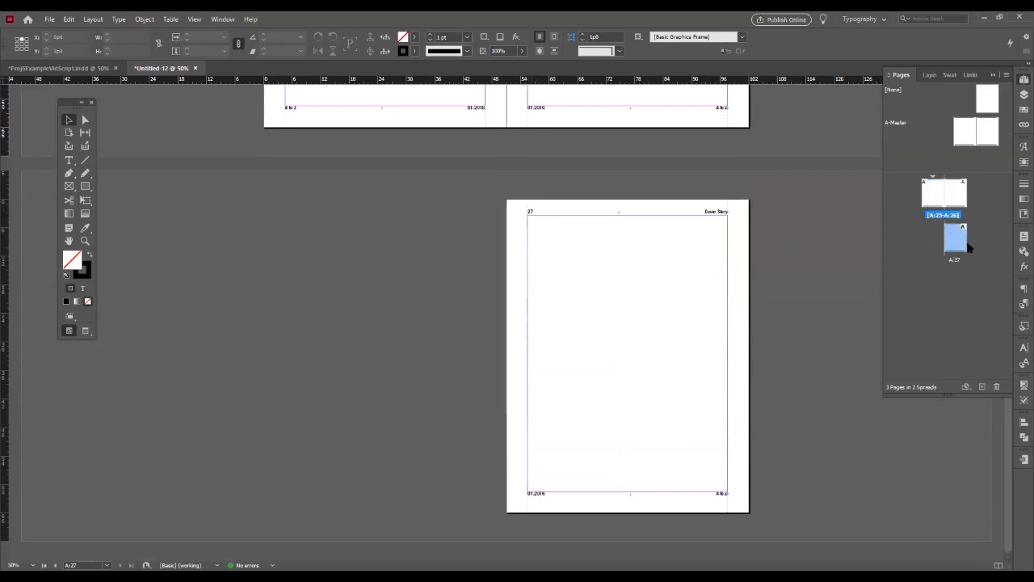
left_click(1005, 74)
mouse_move(815, 197)
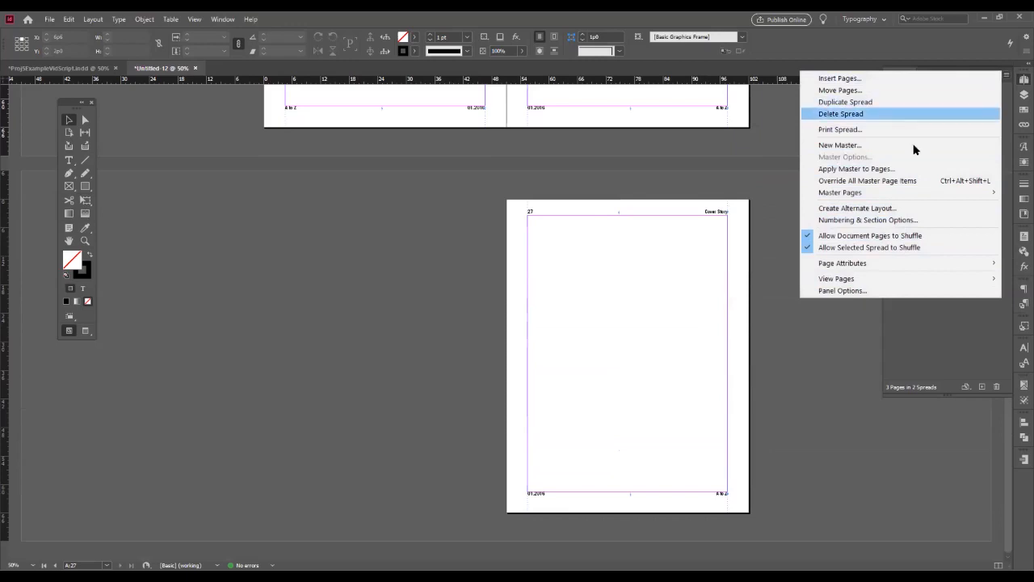
left_click(854, 219)
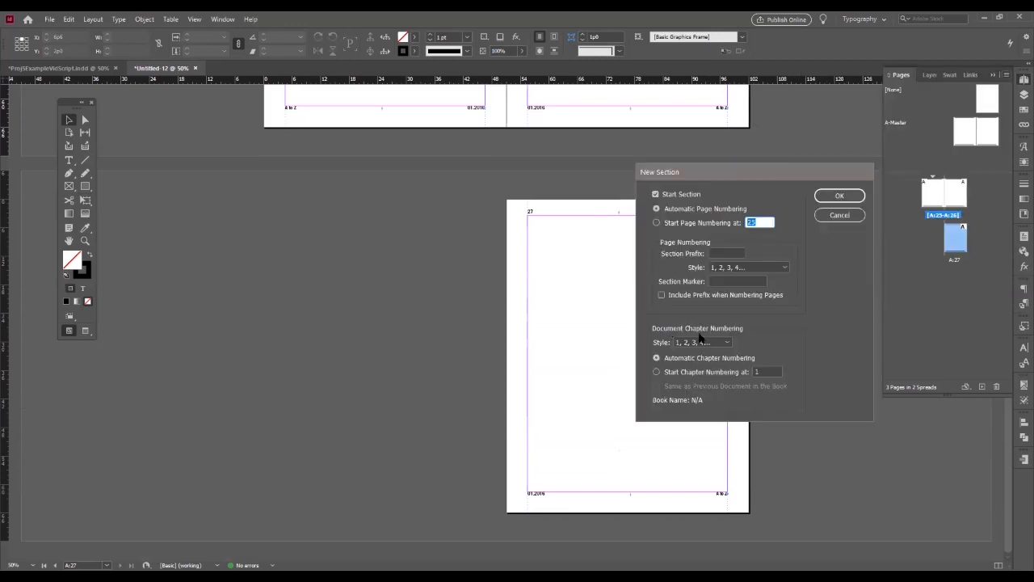
type("3")
key("Tab")
type("B")
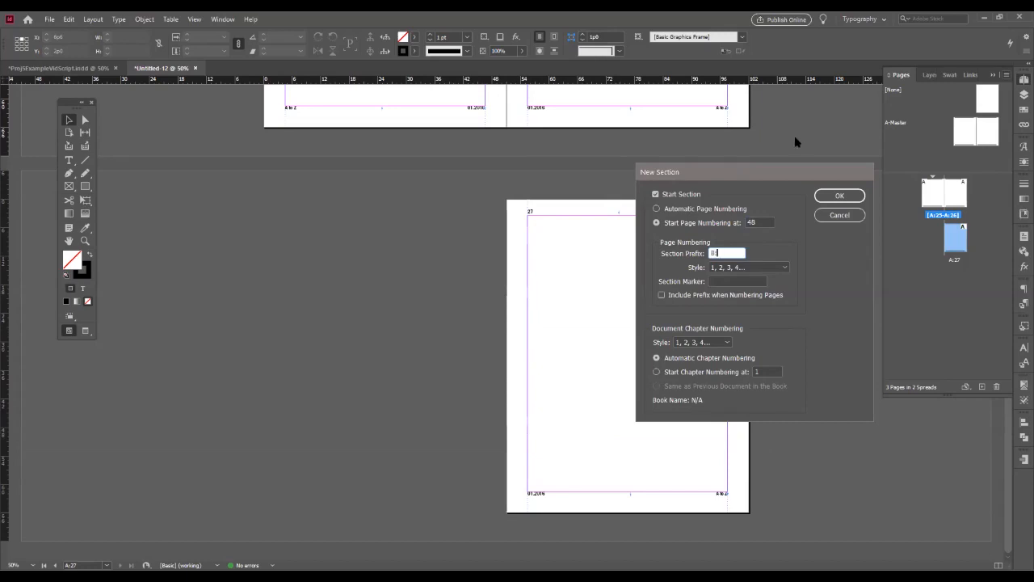
left_click(841, 195)
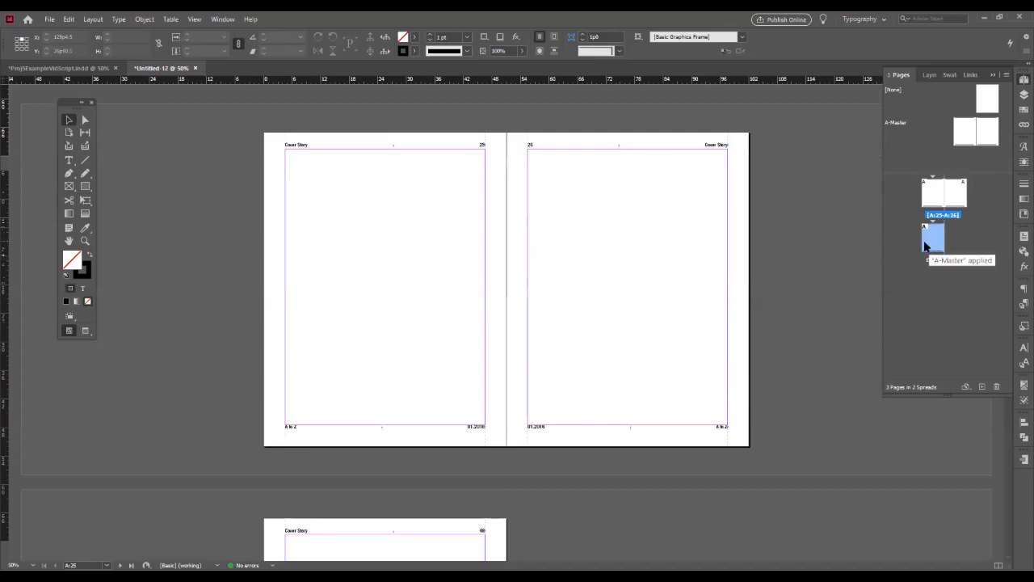
- Change the first section's starting page number to 24
scroll(802, 272, "down", 2)
scroll(801, 272, "up", 2)
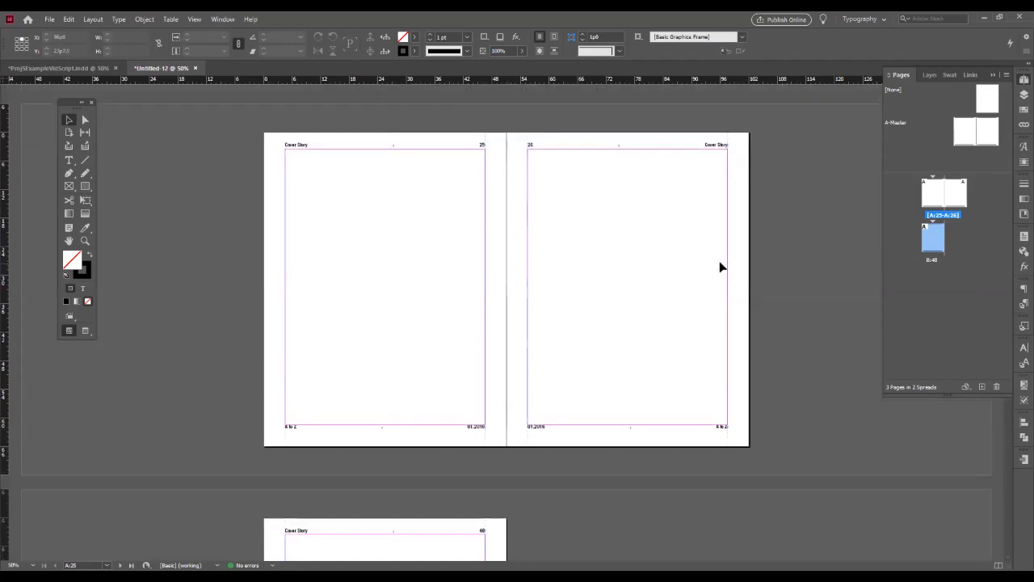
scroll(721, 268, "down", 1)
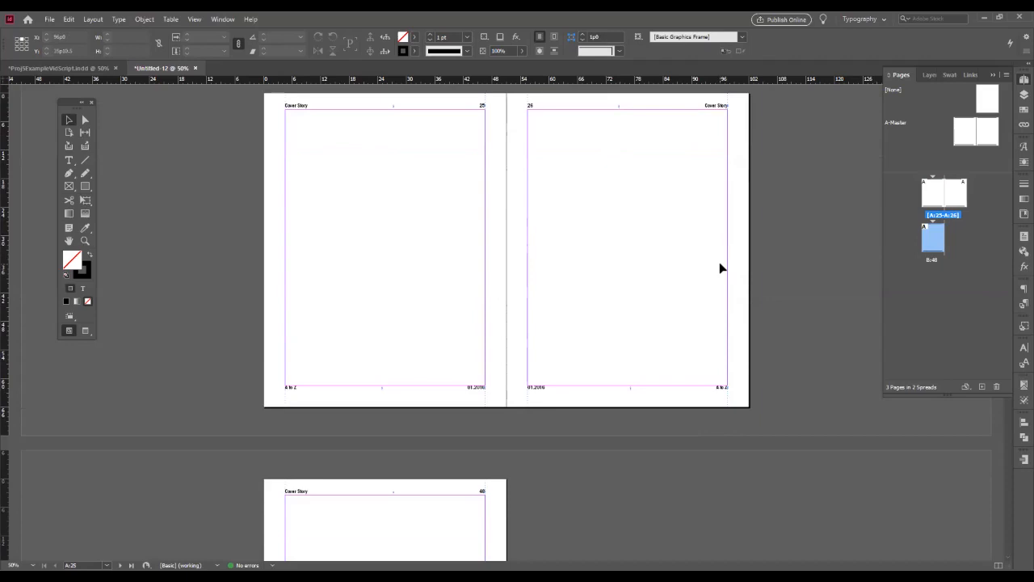
left_click(921, 190)
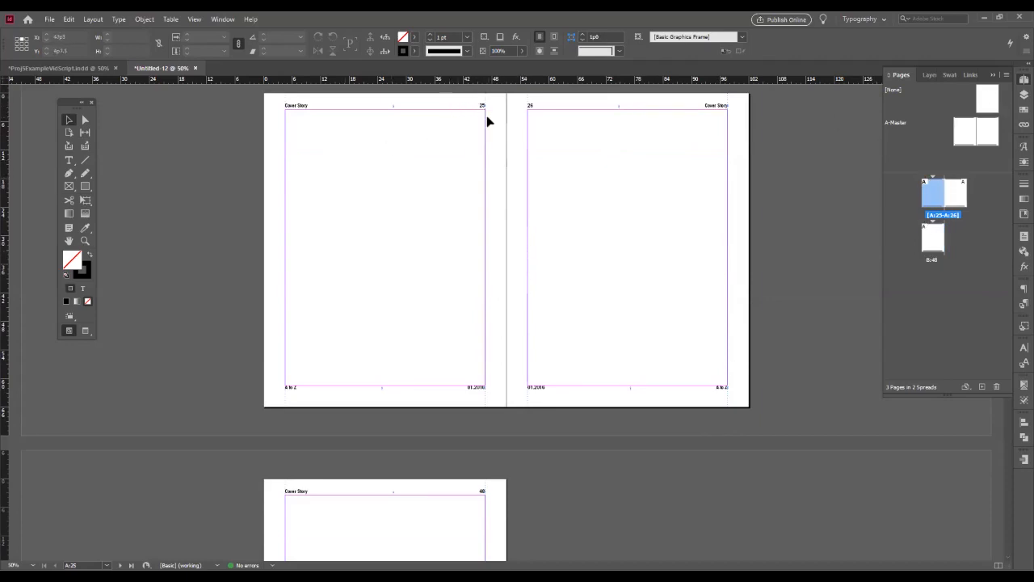
left_click(1006, 75)
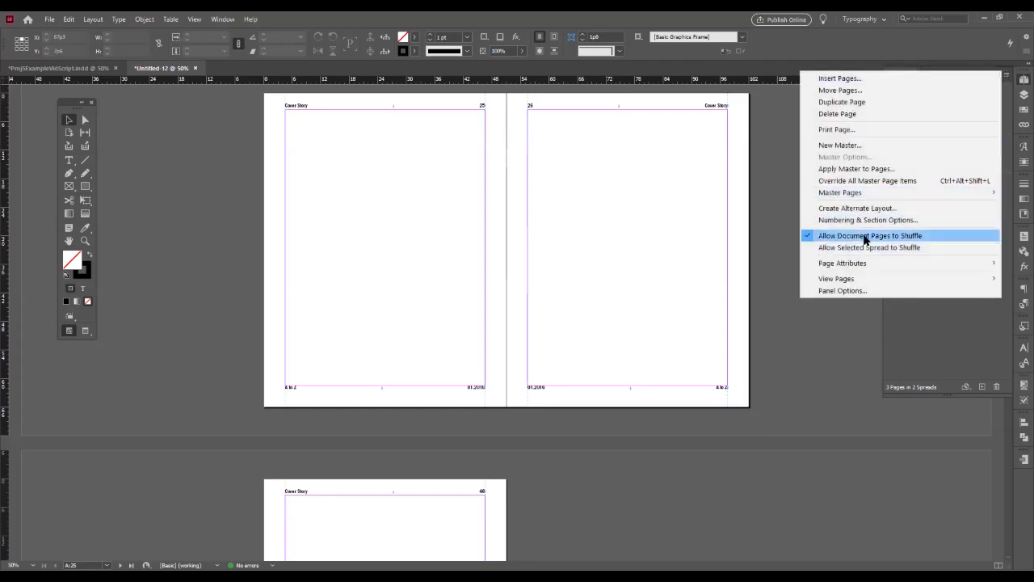
key("Return")
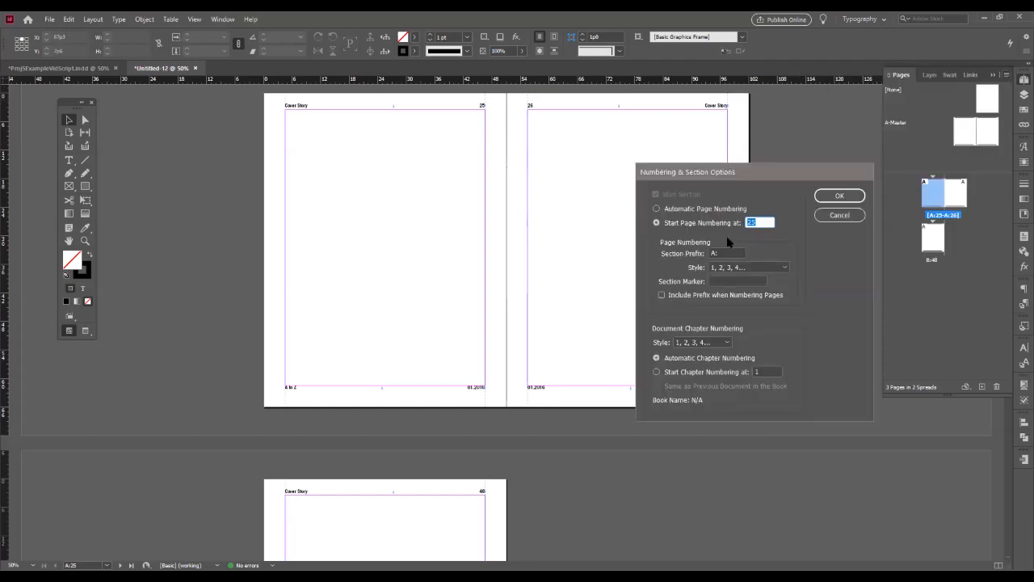
type("2")
key("Return")
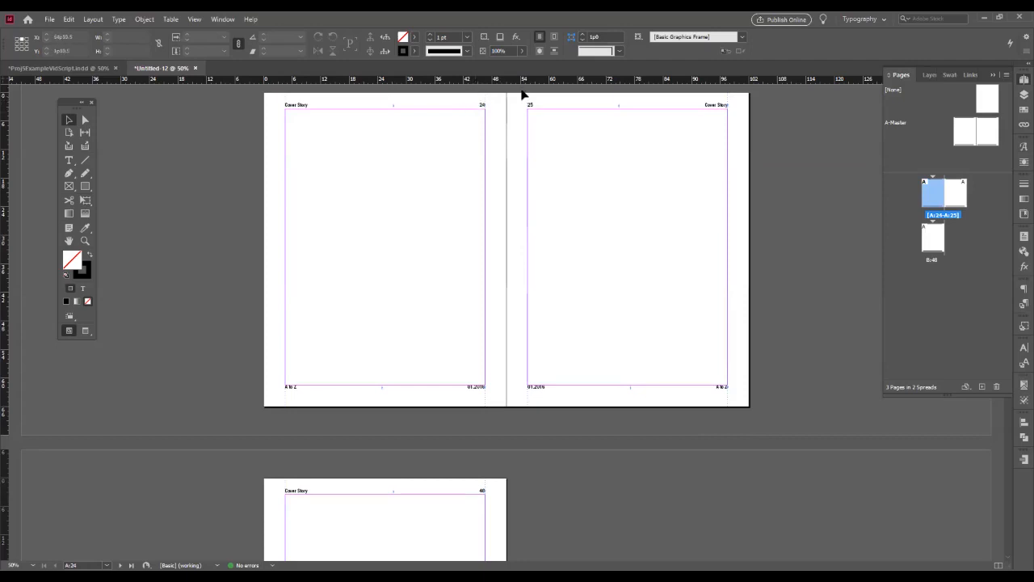
- Save the document as an InDesign 2020 document named DemoProject5
scroll(453, 389, "down", 2)
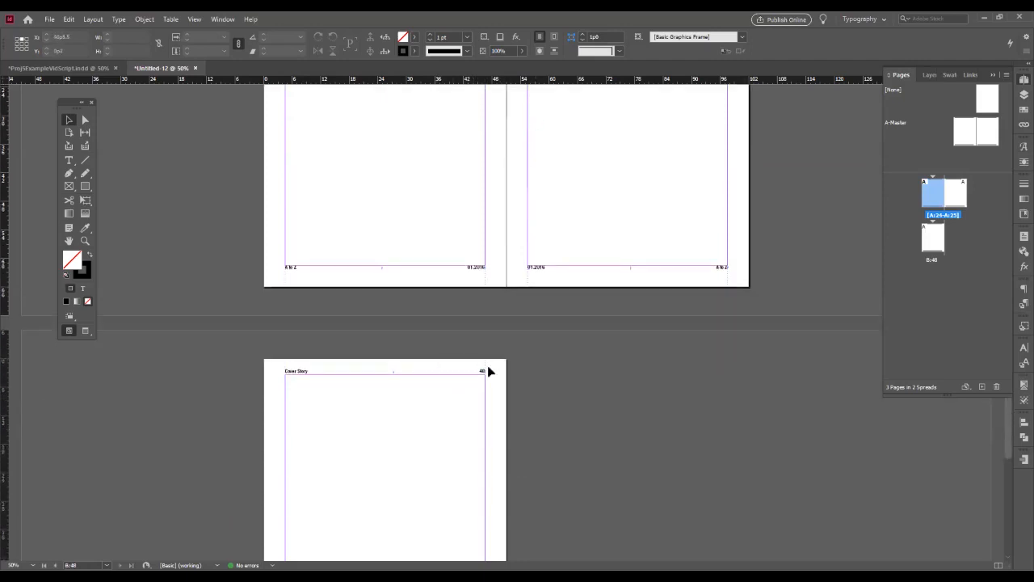
scroll(681, 420, "up", 3)
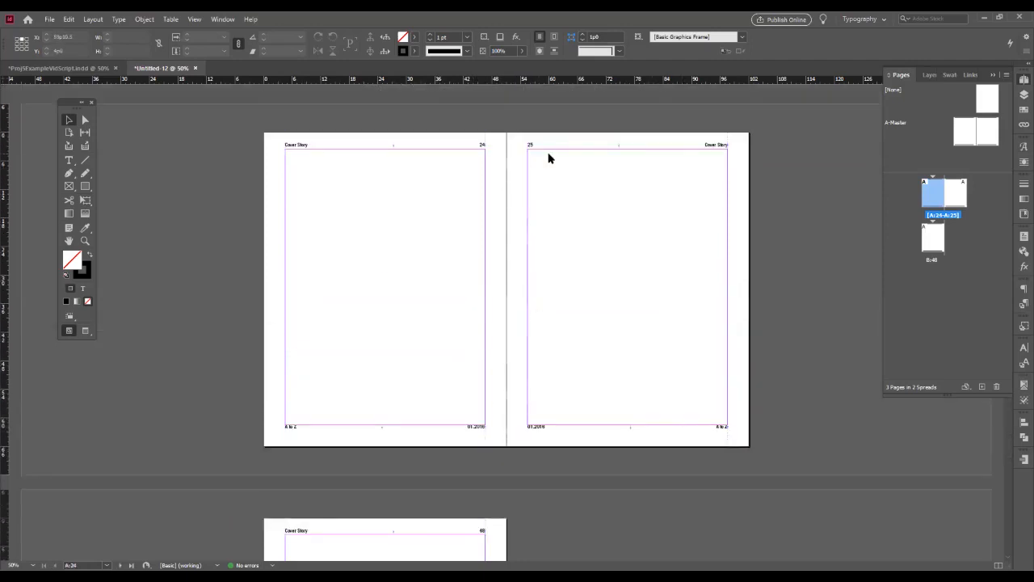
key("ctrl+s")
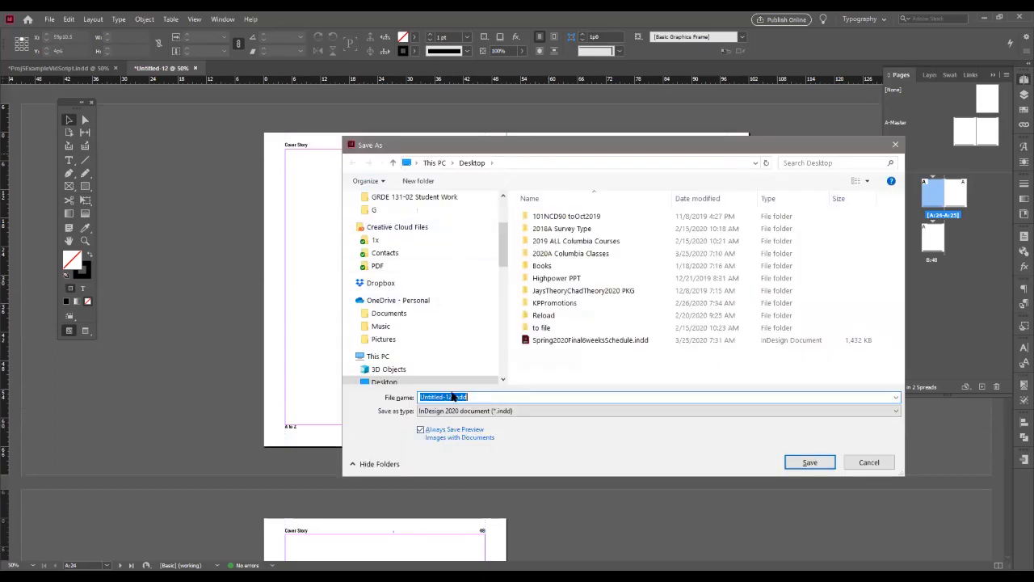
type("DemoProject3")
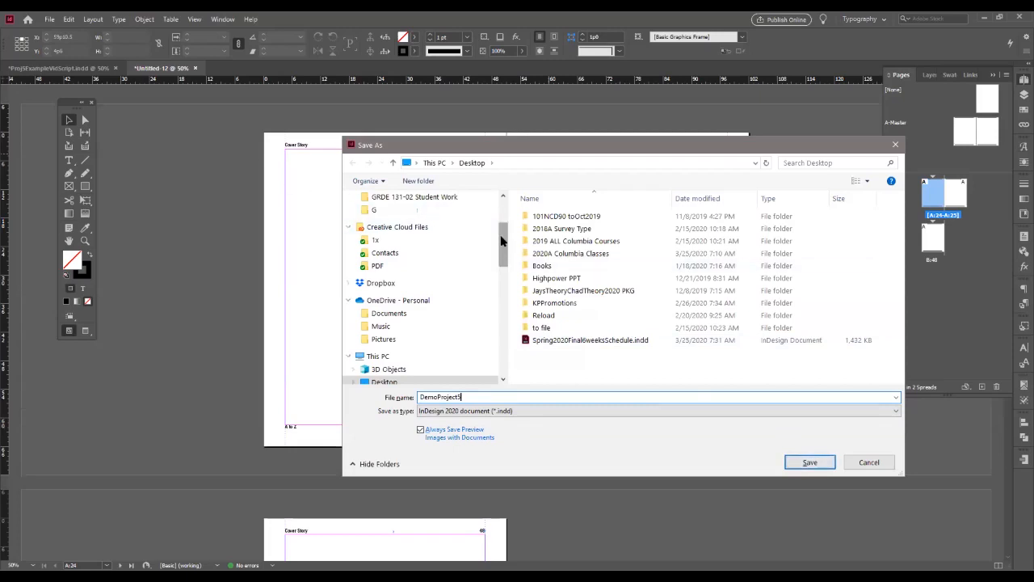
scroll(377, 203, "up", 3)
type("Project5")
left_click(818, 465)
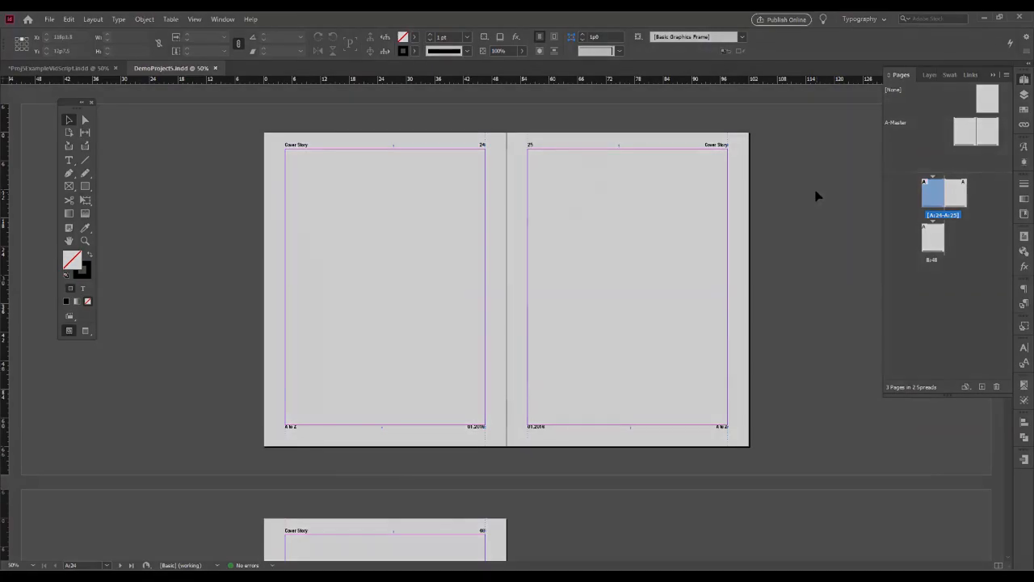